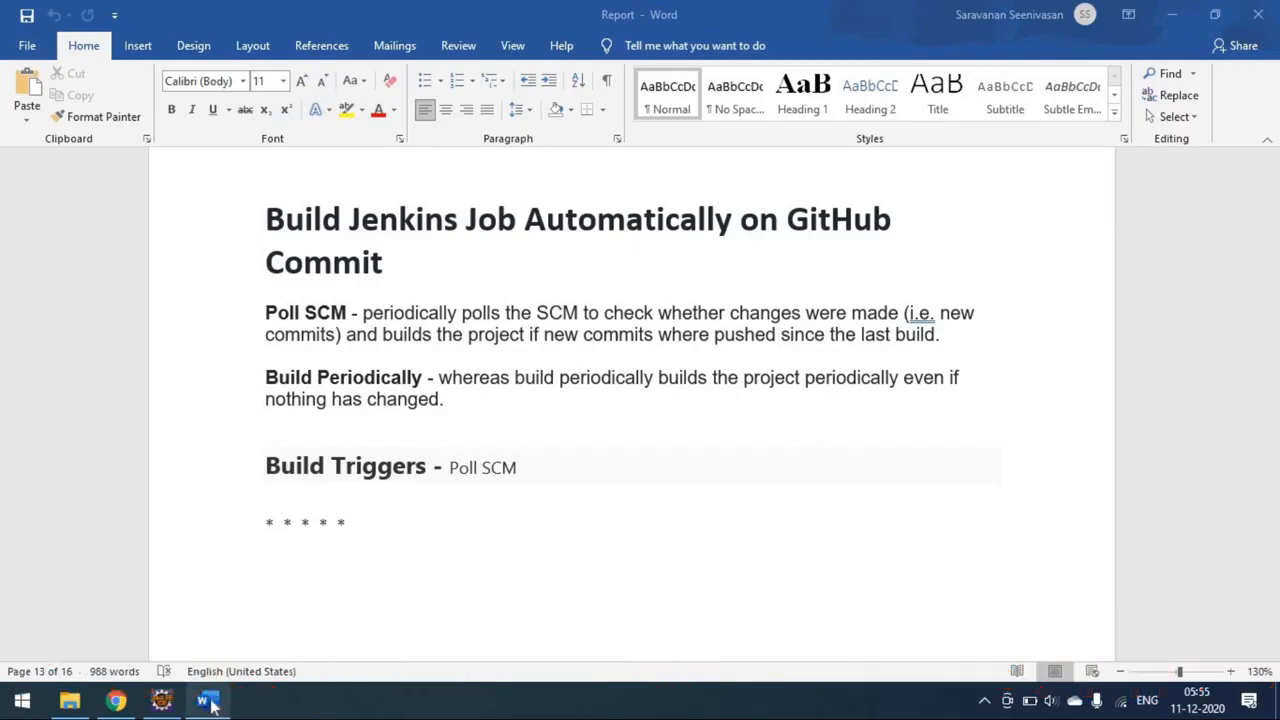
Step: Switch to Jenkins in Chrome and open the configuration page of the Github-Maven job
click(114, 700)
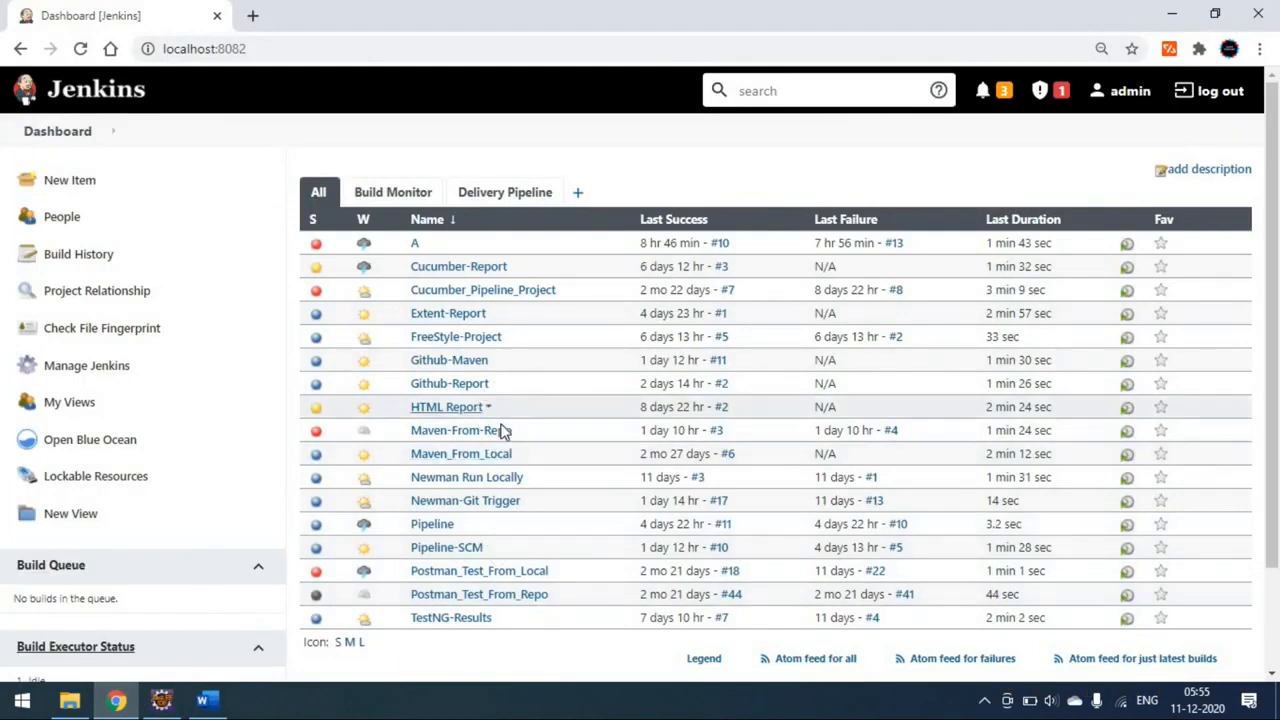
click(452, 368)
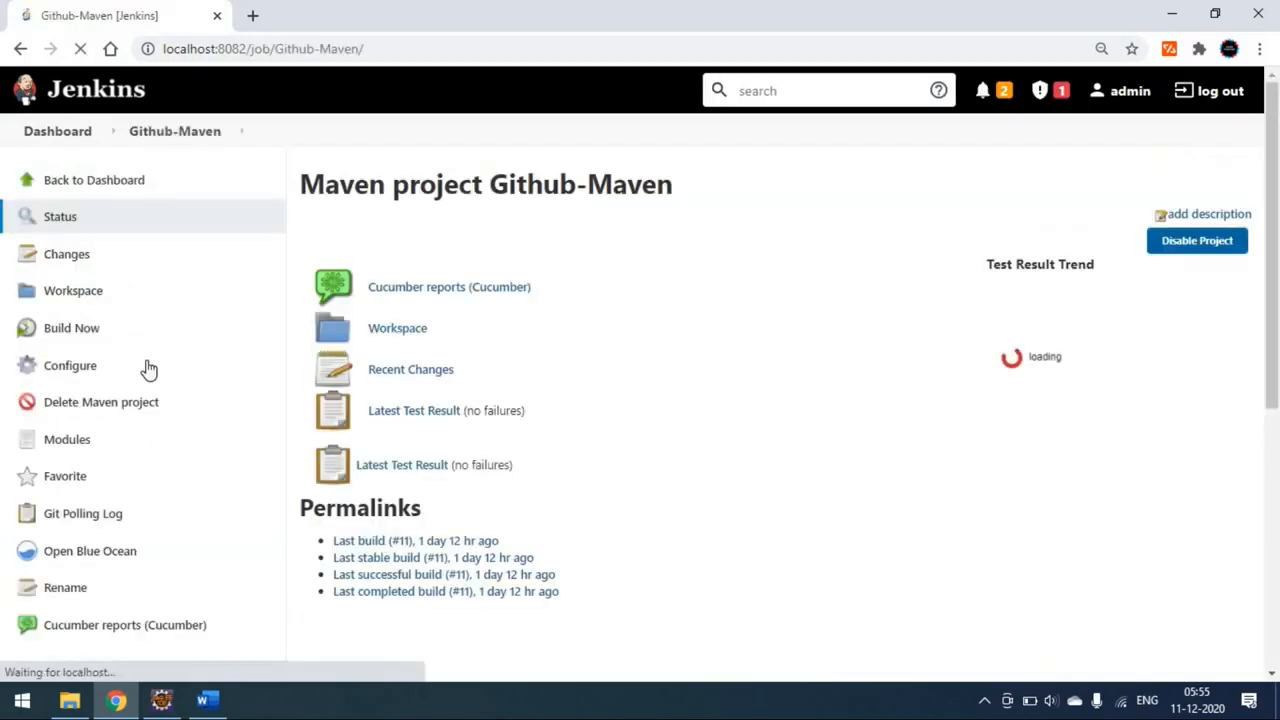
click(87, 378)
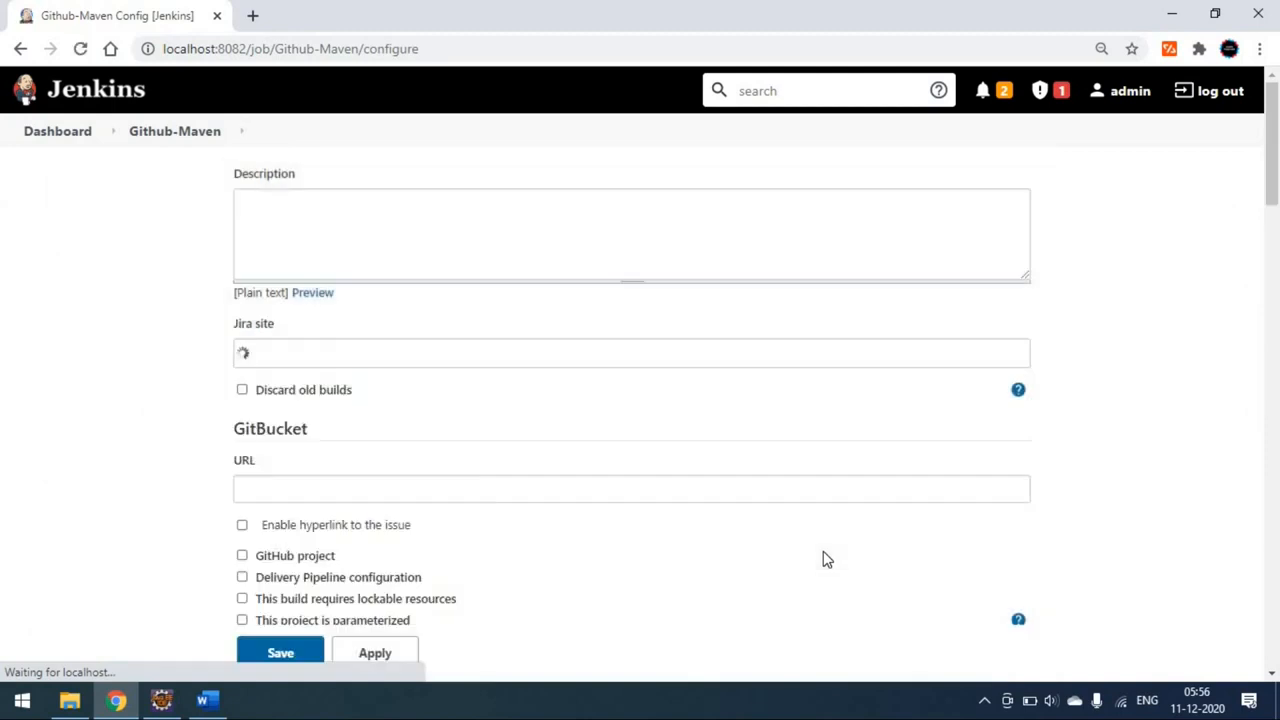
Step: Check the Git source settings, then switch the Poll SCM build trigger off and on again so it is enabled
scroll(674, 430, down, 6)
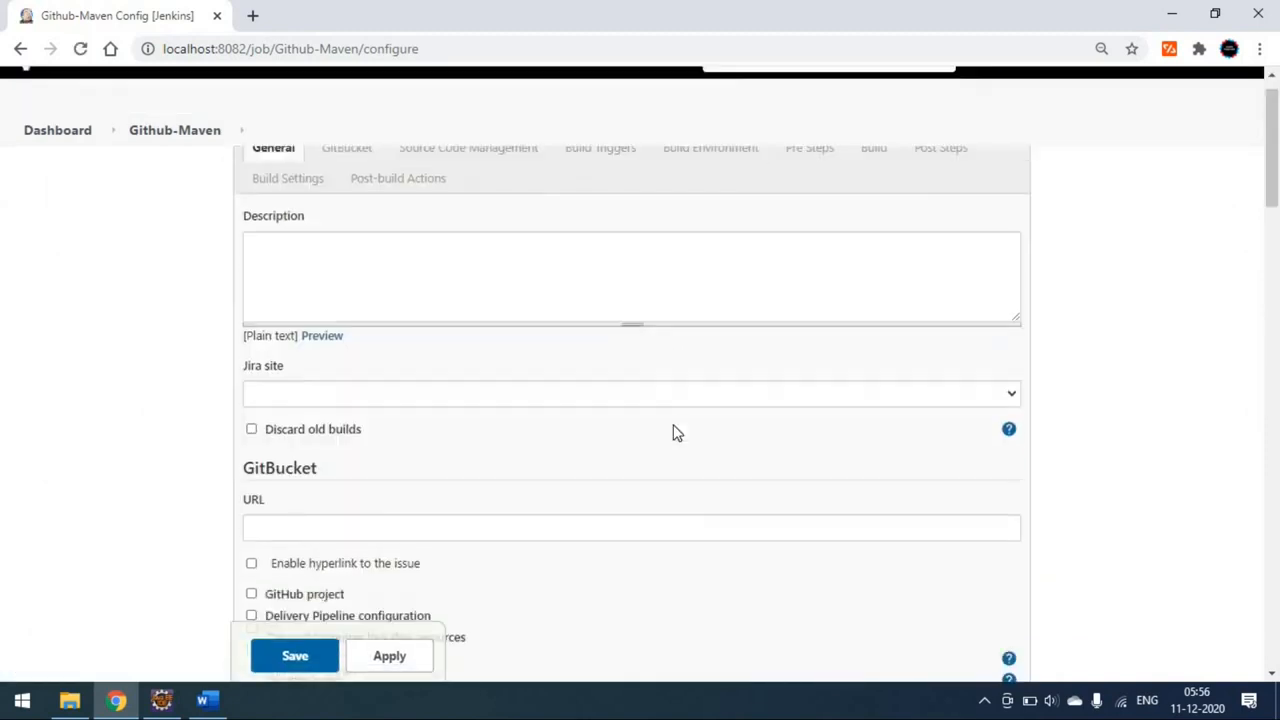
scroll(674, 435, down, 2)
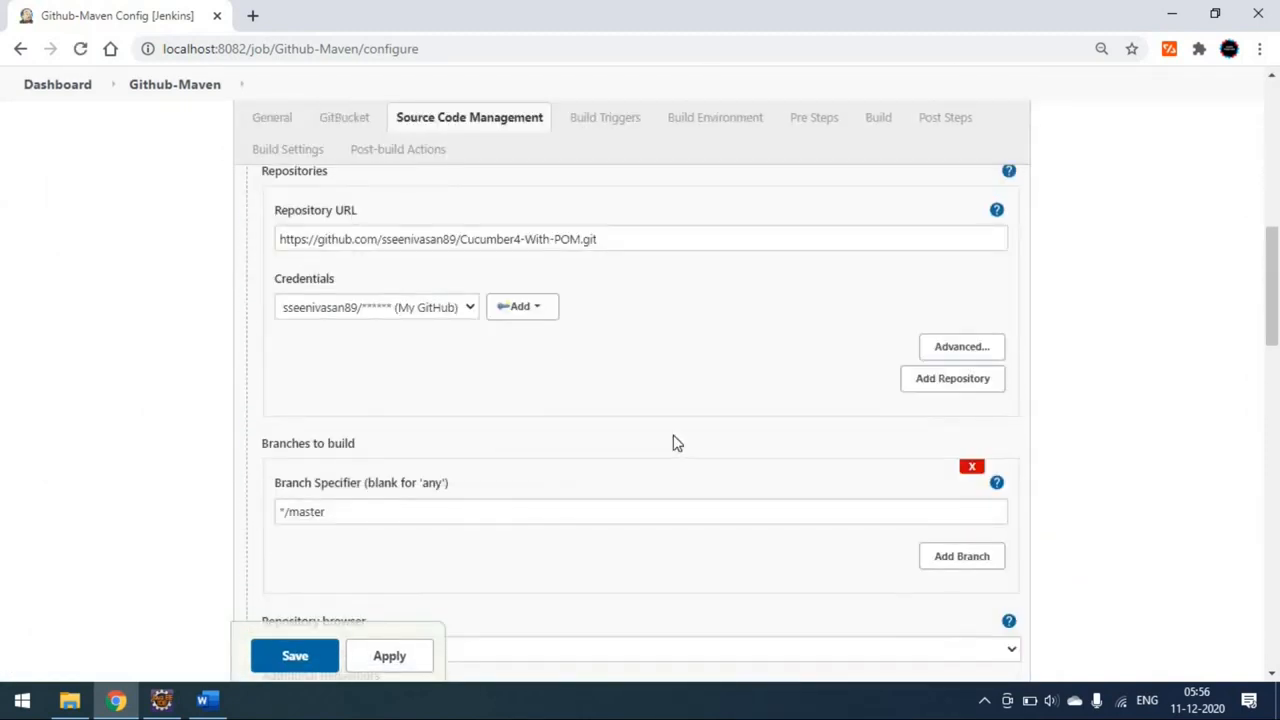
scroll(337, 346, up, 2)
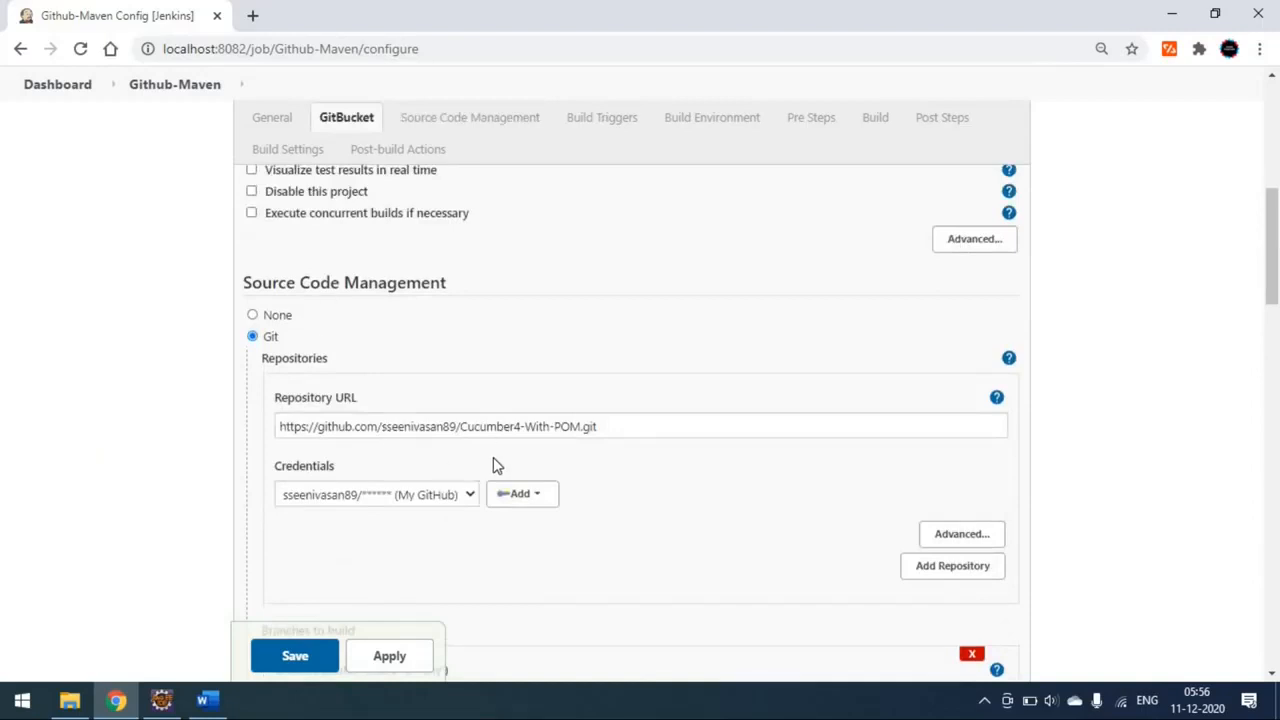
scroll(497, 463, down, 2)
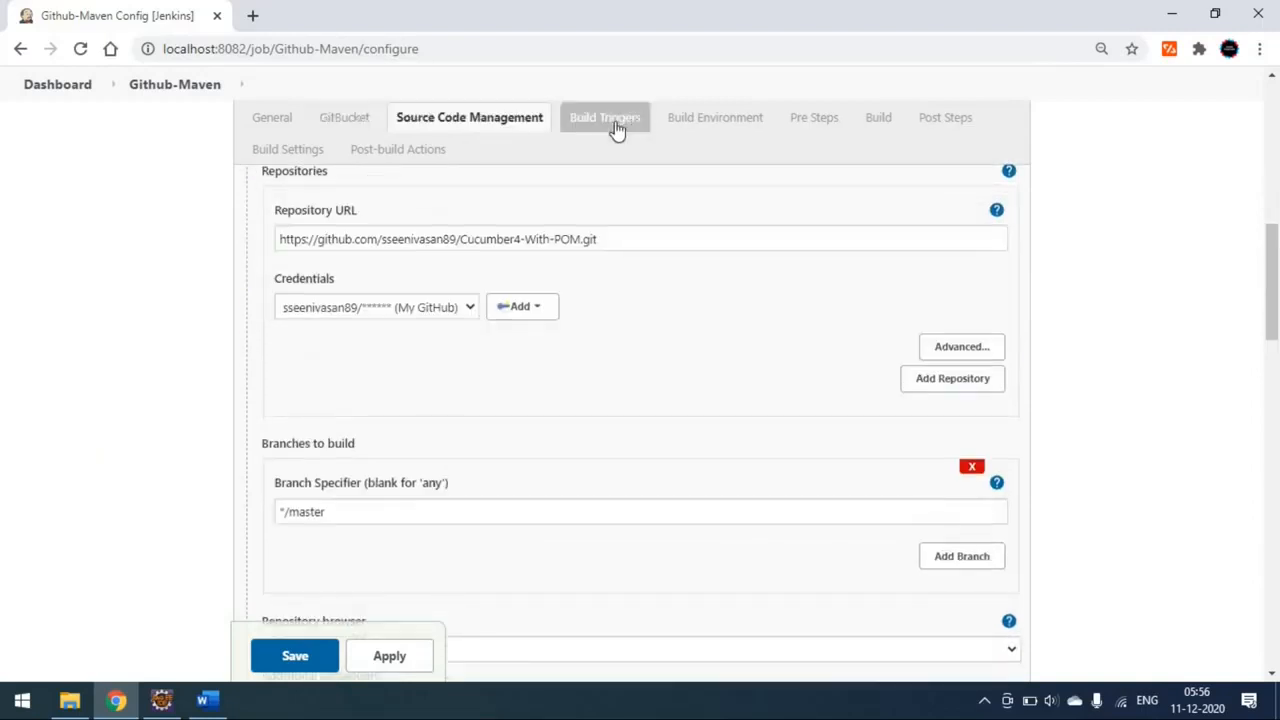
click(608, 120)
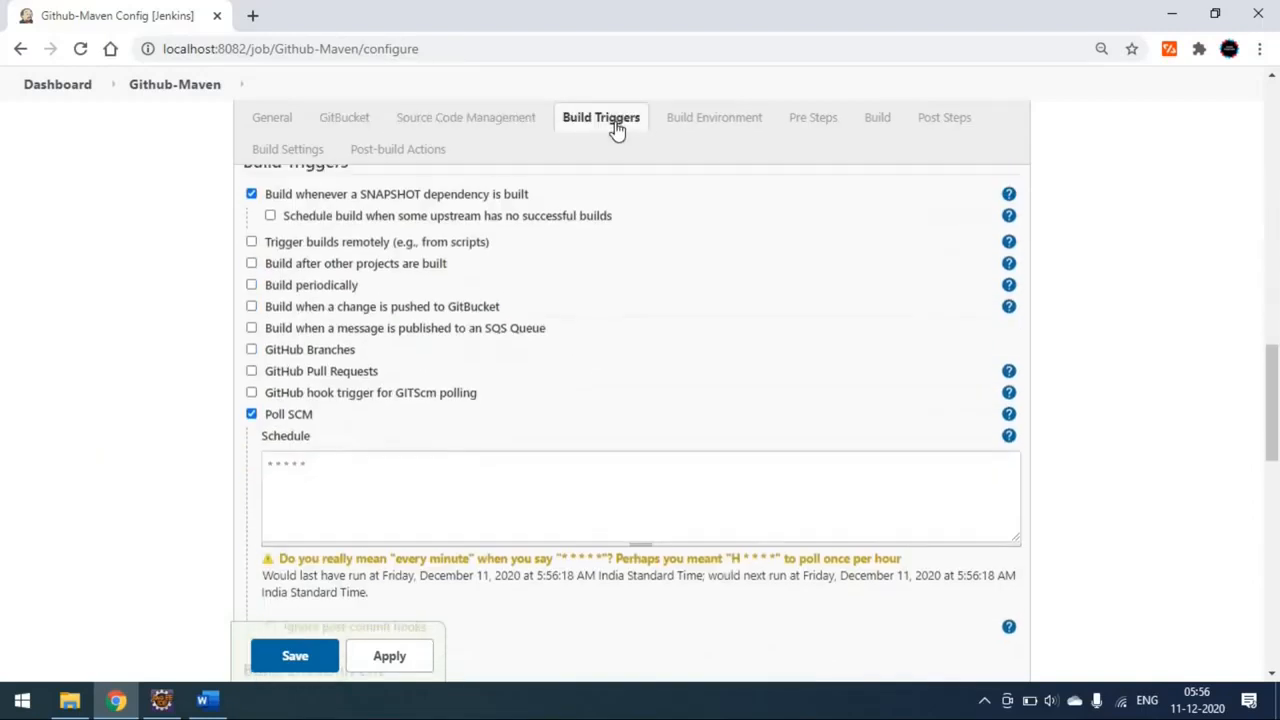
click(251, 412)
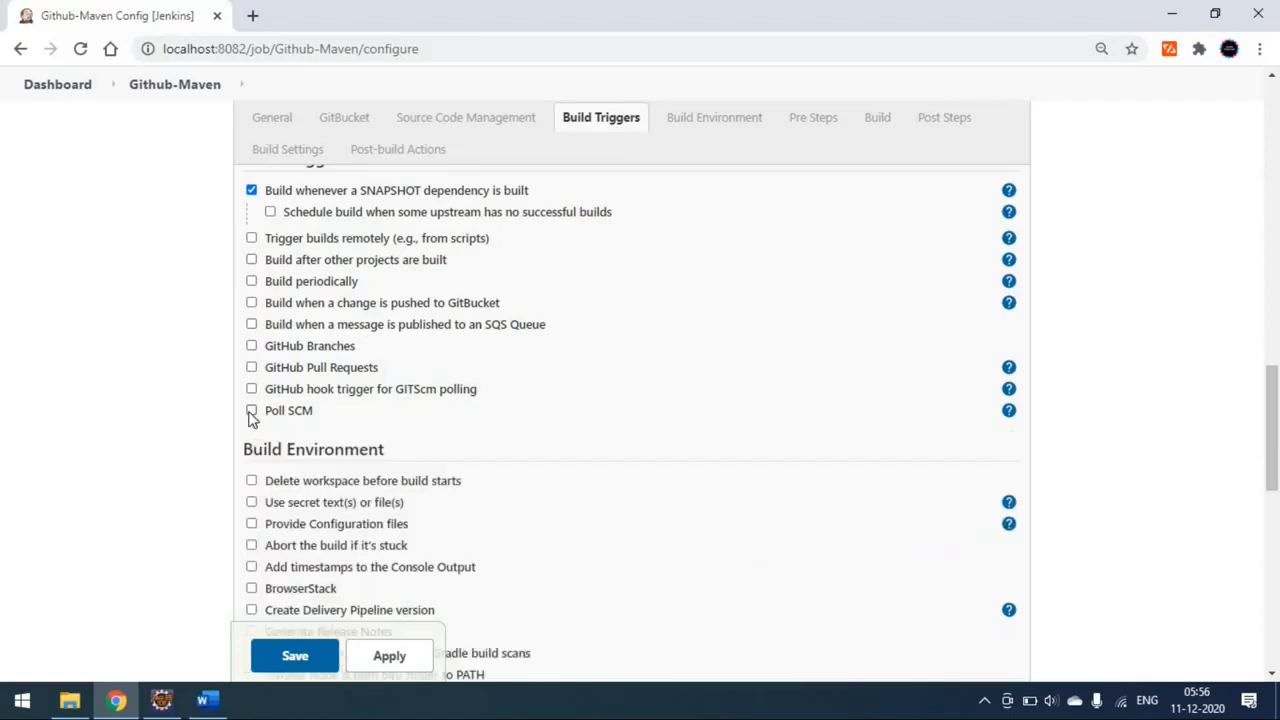
click(250, 413)
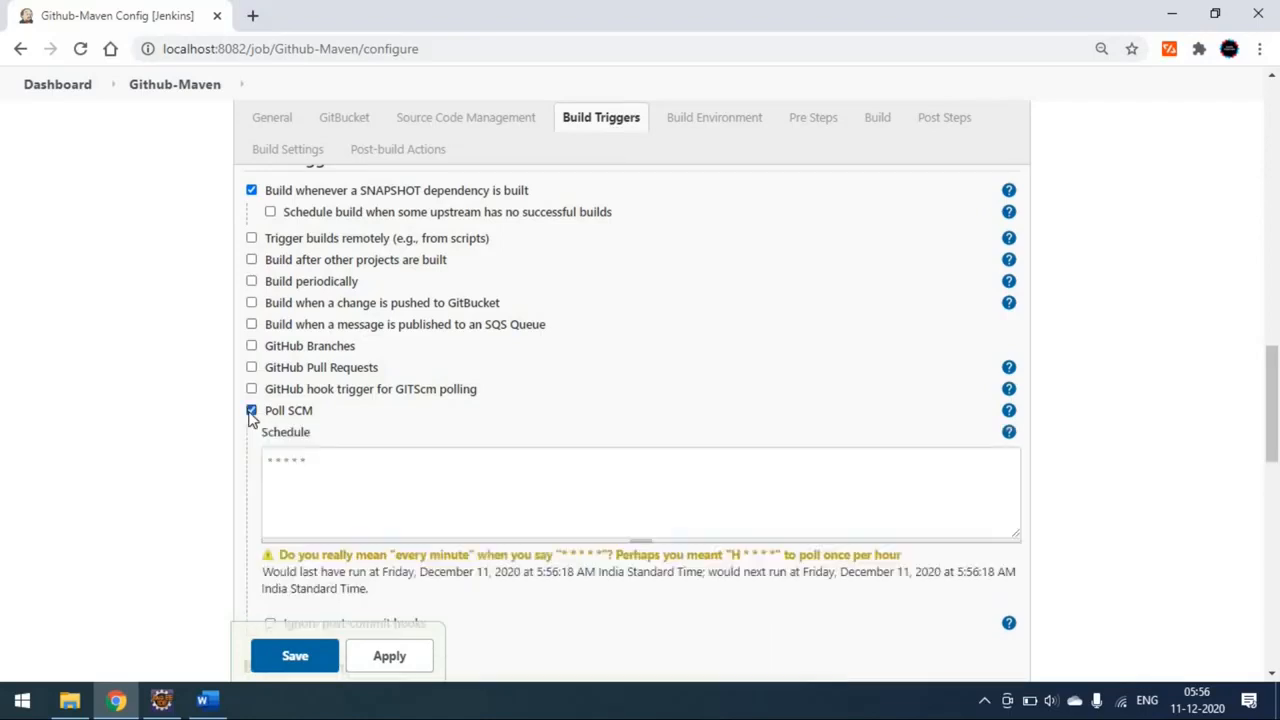
Step: Replace the Poll SCM schedule with the cron expression "* * * * *"
click(350, 466)
key(ctrl+a)
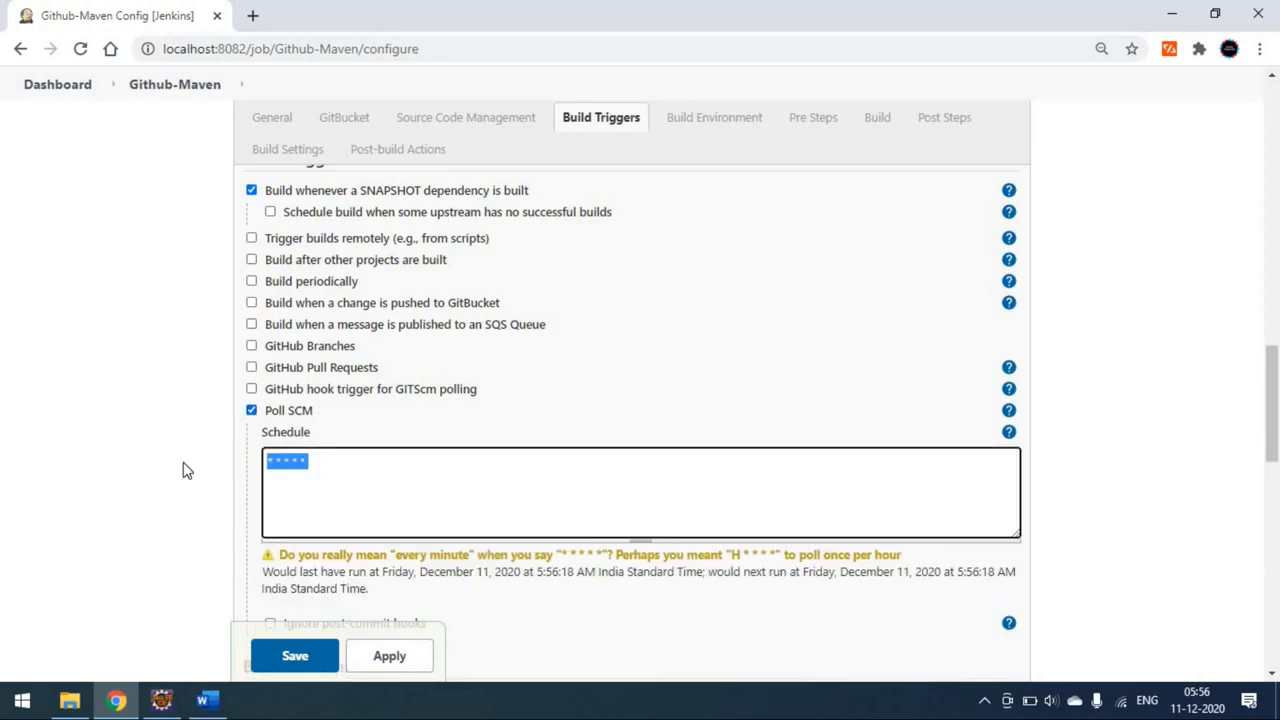
key(BackSpace)
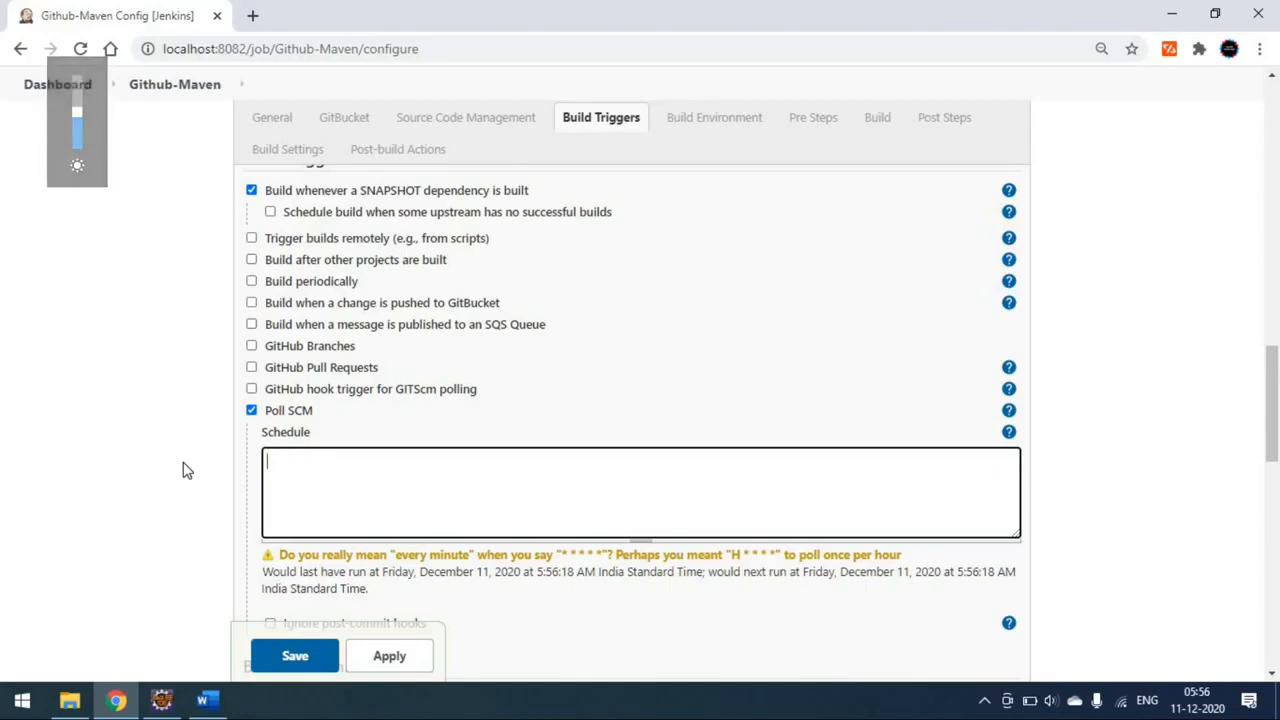
text(* * * *)
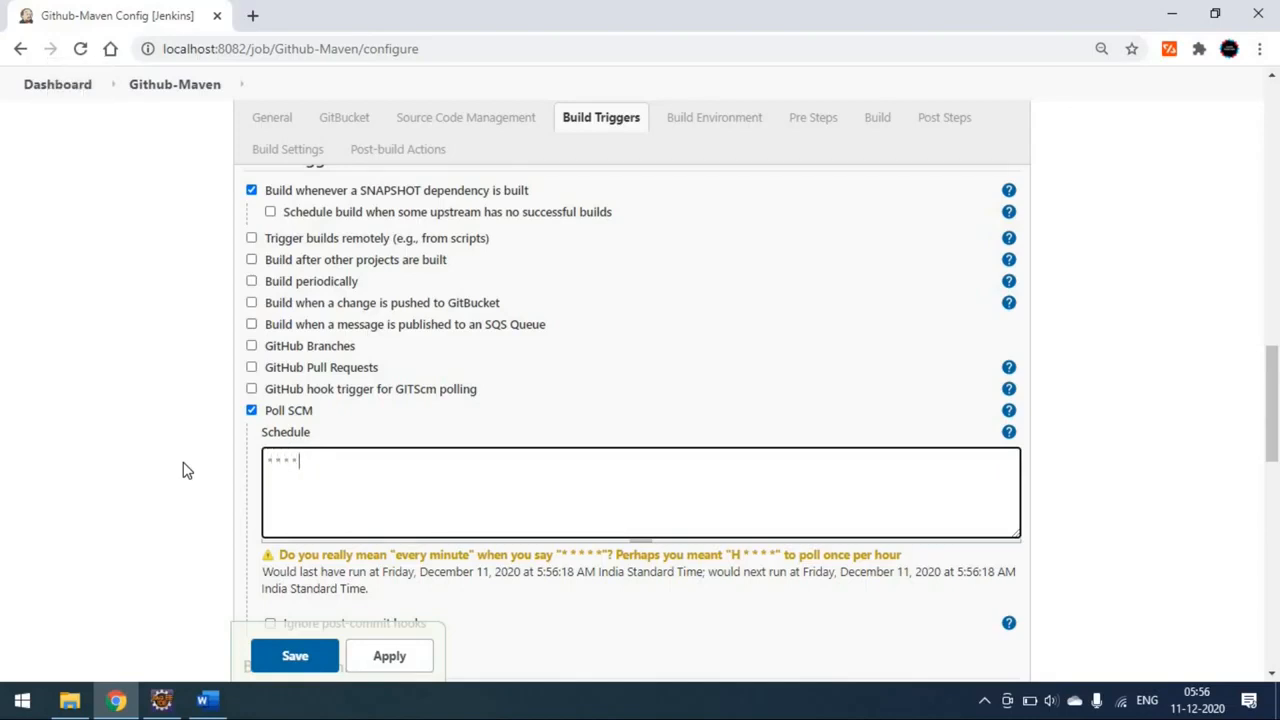
text( *)
Step: Read the help for the Poll SCM schedule, covering the cron fields, operators and examples, and close it
scroll(182, 470, down, 2)
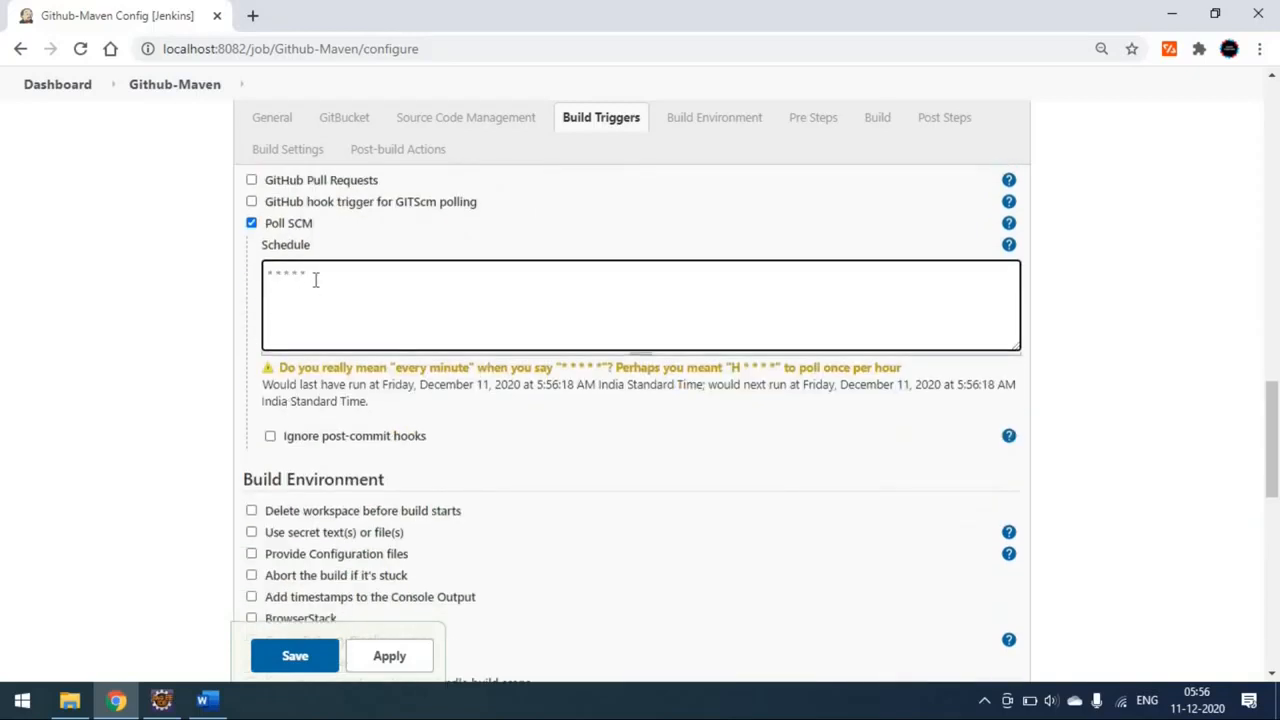
click(1009, 245)
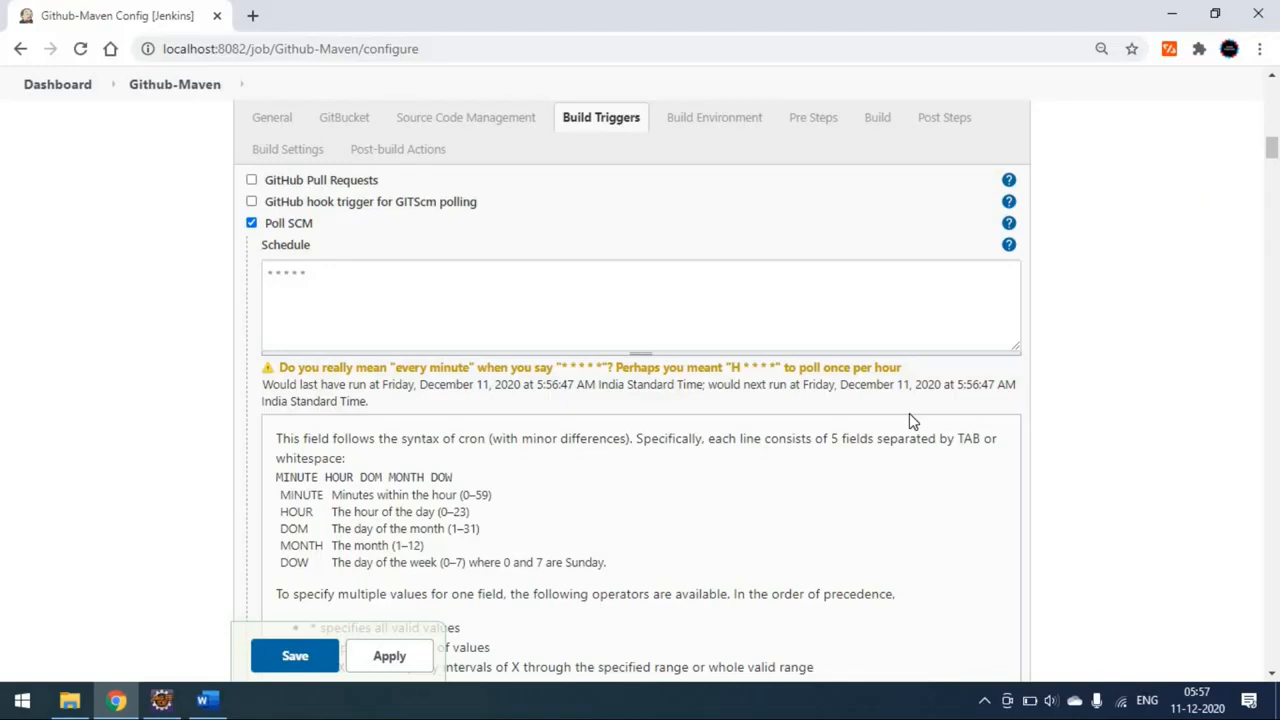
scroll(460, 540, down, 5)
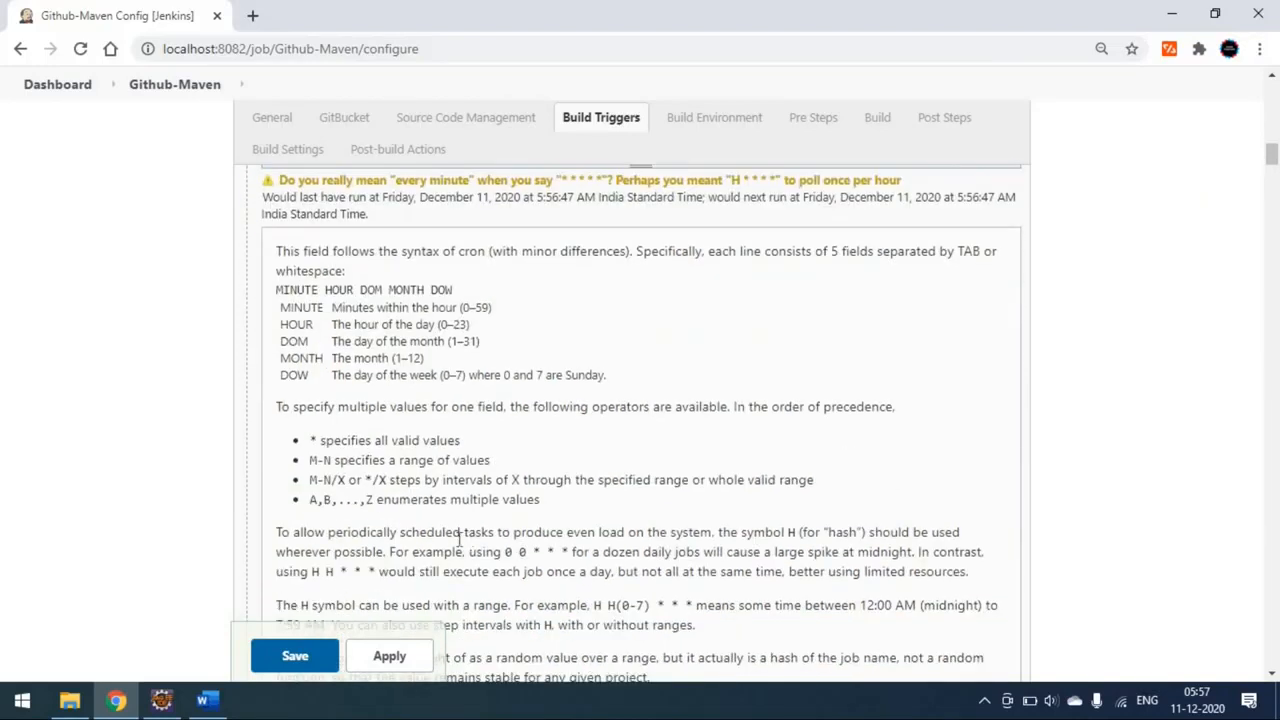
scroll(410, 454, down, 1)
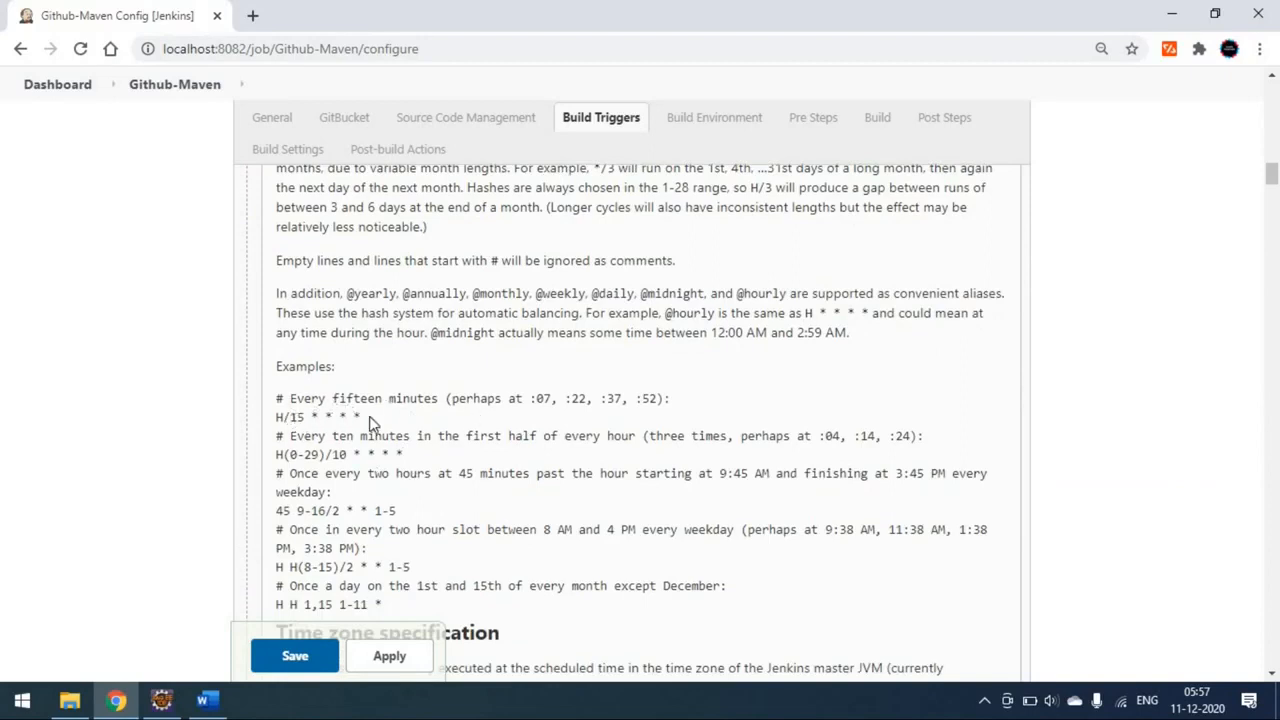
scroll(369, 422, down, 1)
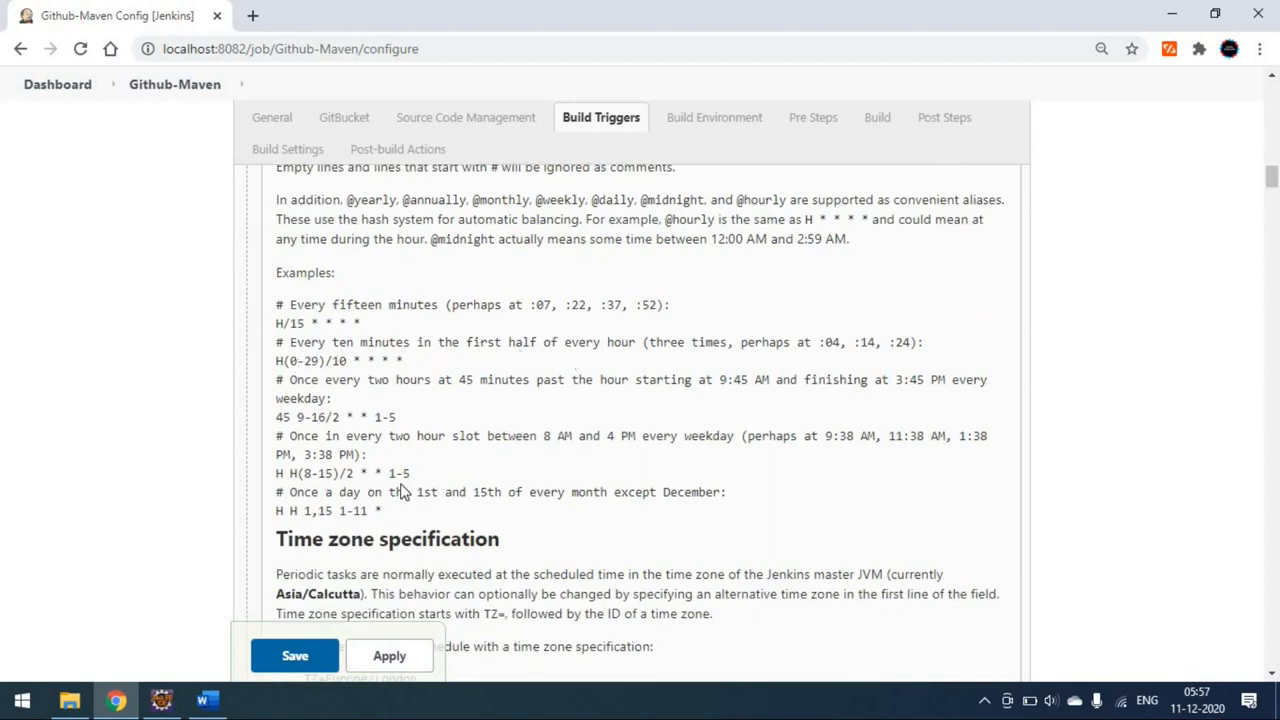
scroll(400, 490, up, 6)
scroll(506, 469, up, 3)
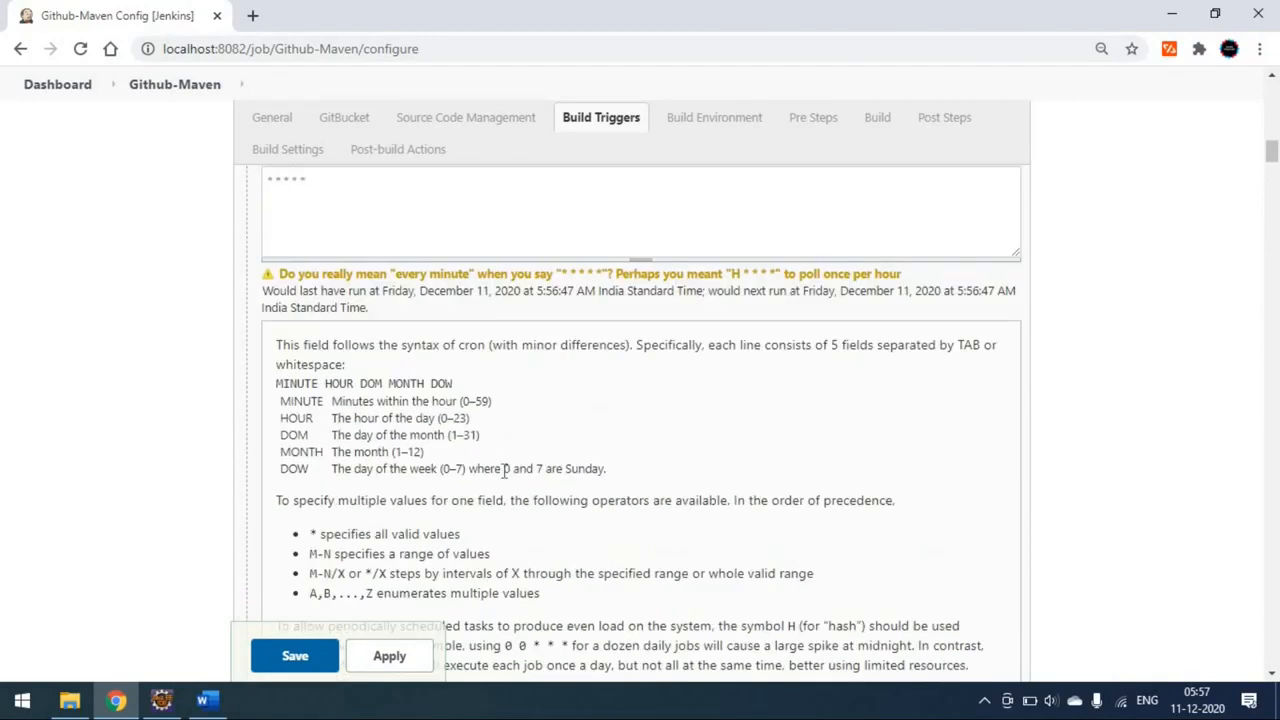
click(1008, 340)
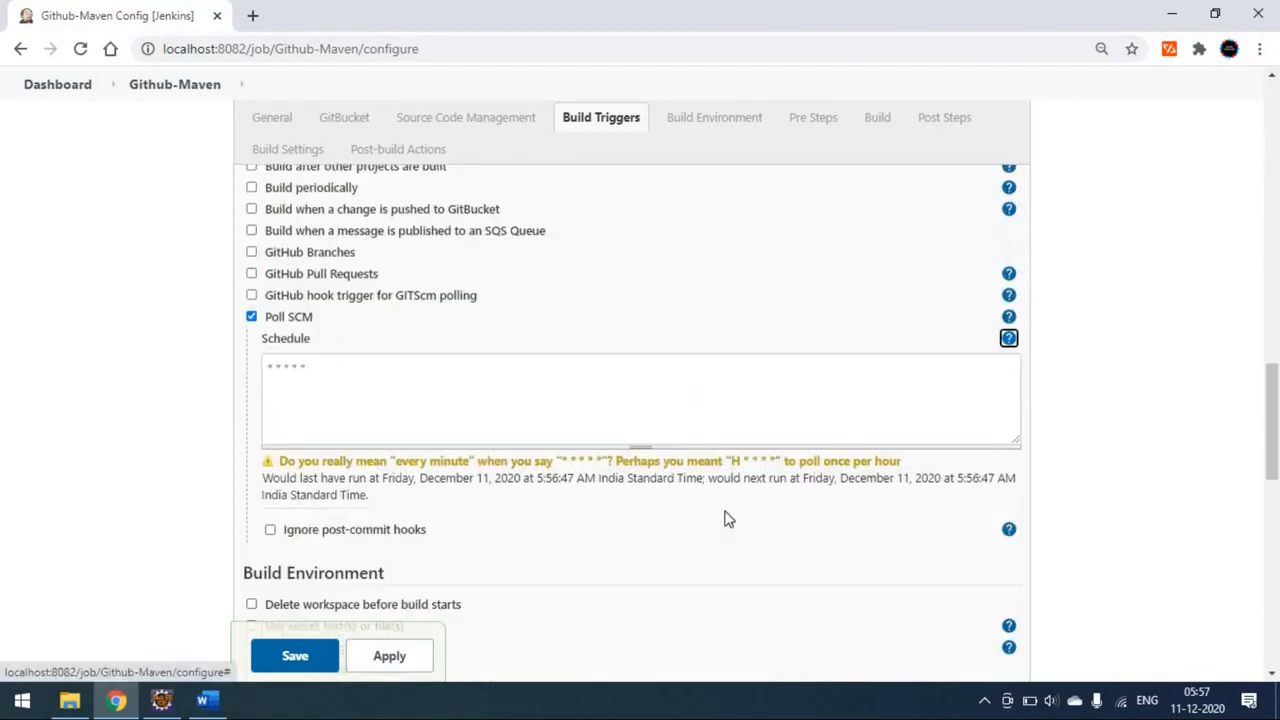
Step: Review the remaining build and post-build settings of the Github-Maven job, and apply and save the configuration
click(272, 364)
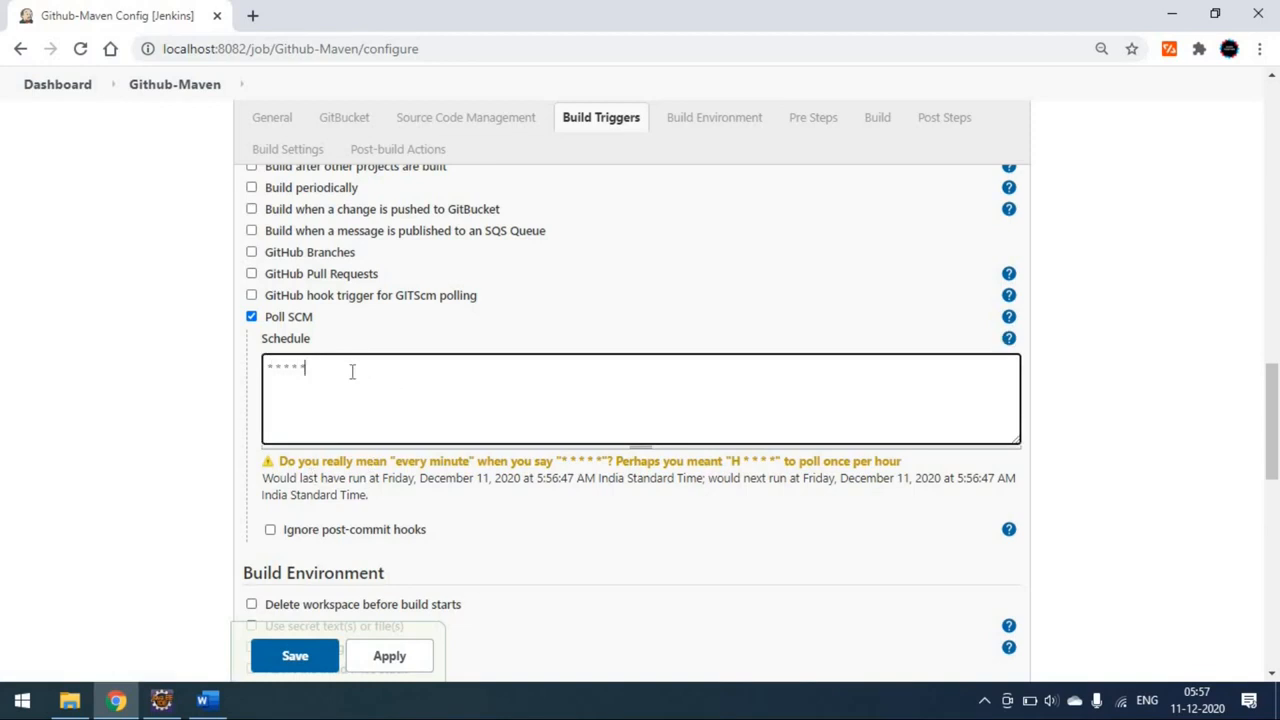
scroll(352, 371, down, 2)
scroll(565, 420, down, 1)
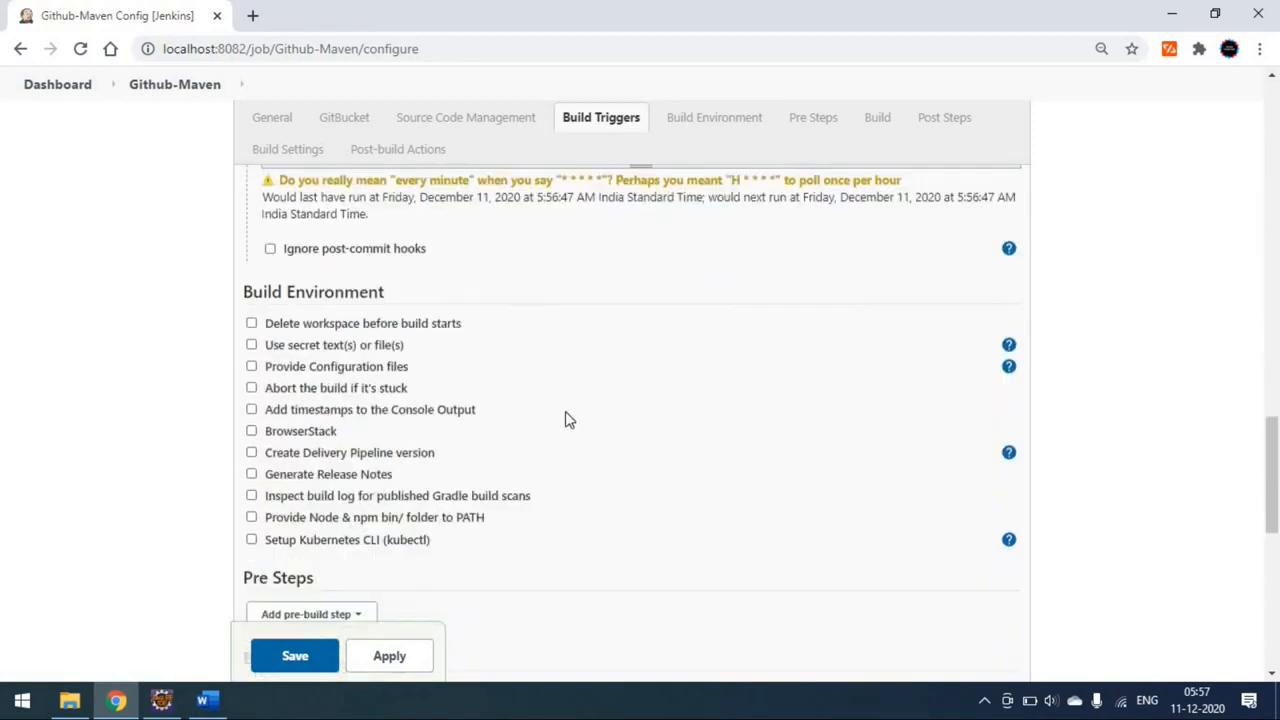
scroll(565, 421, down, 2)
scroll(565, 423, down, 2)
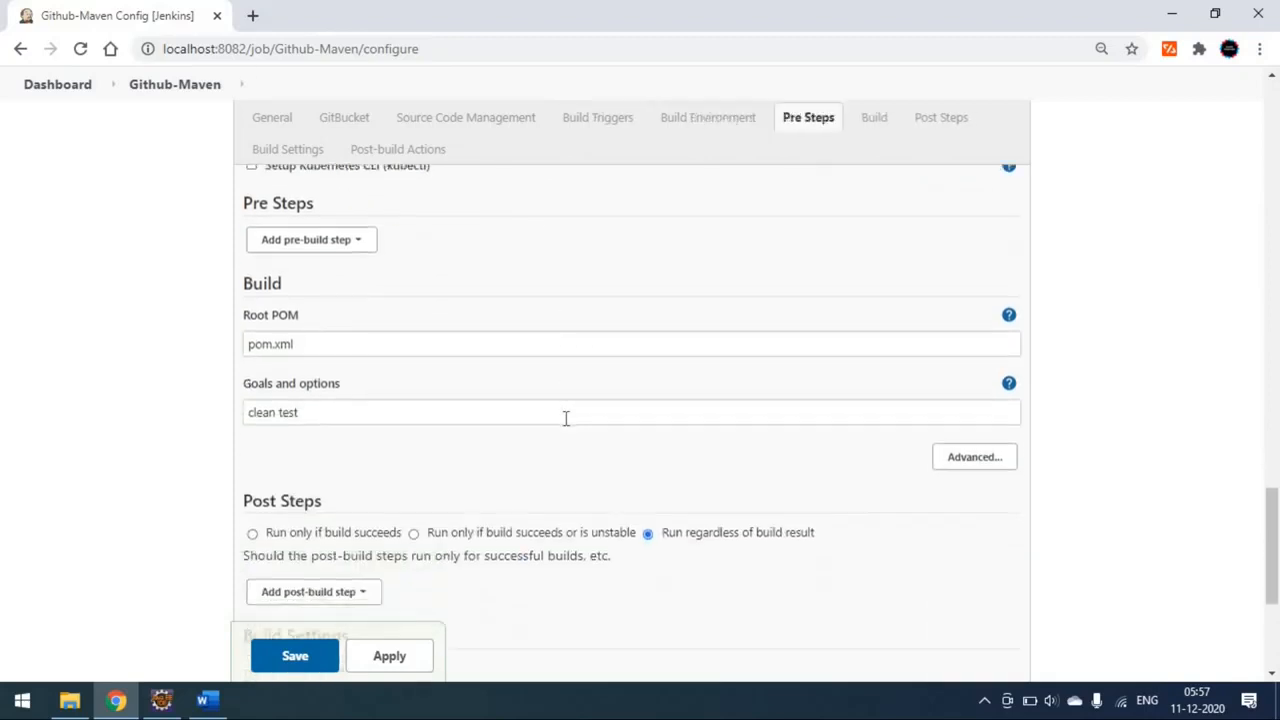
scroll(566, 426, down, 2)
scroll(450, 385, up, 2)
scroll(376, 413, down, 1)
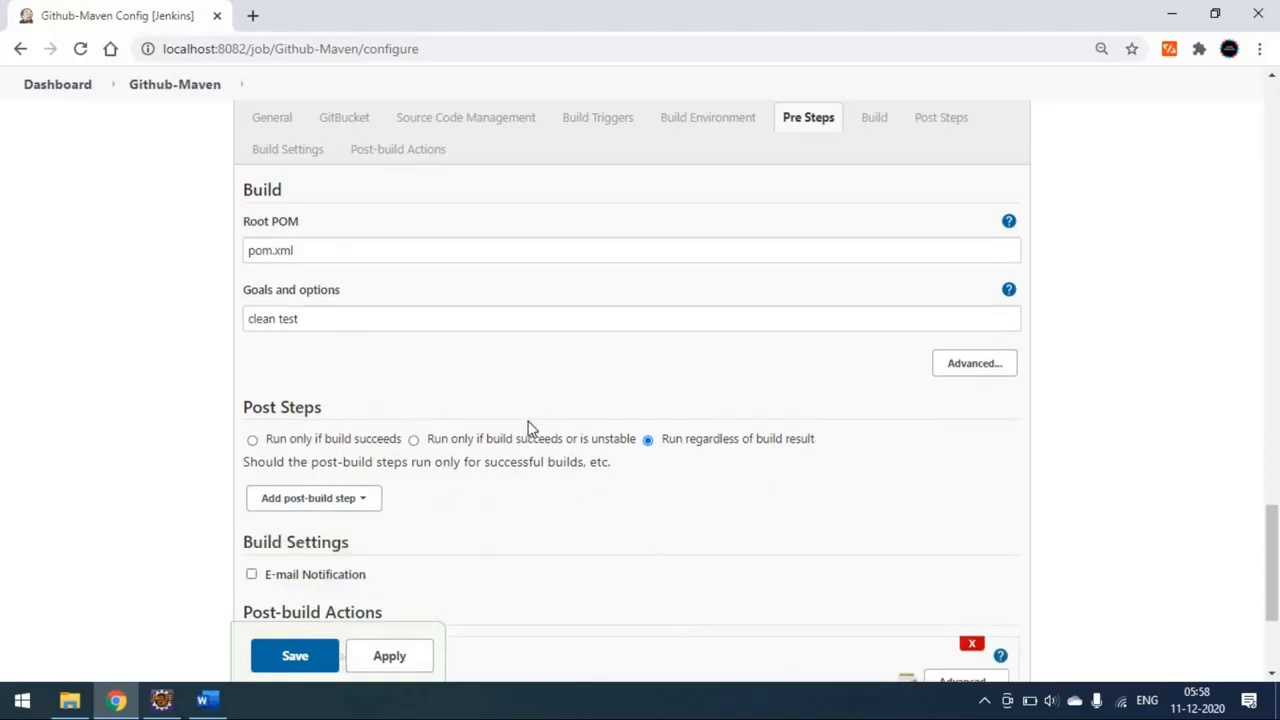
scroll(528, 431, down, 1)
scroll(528, 431, down, 2)
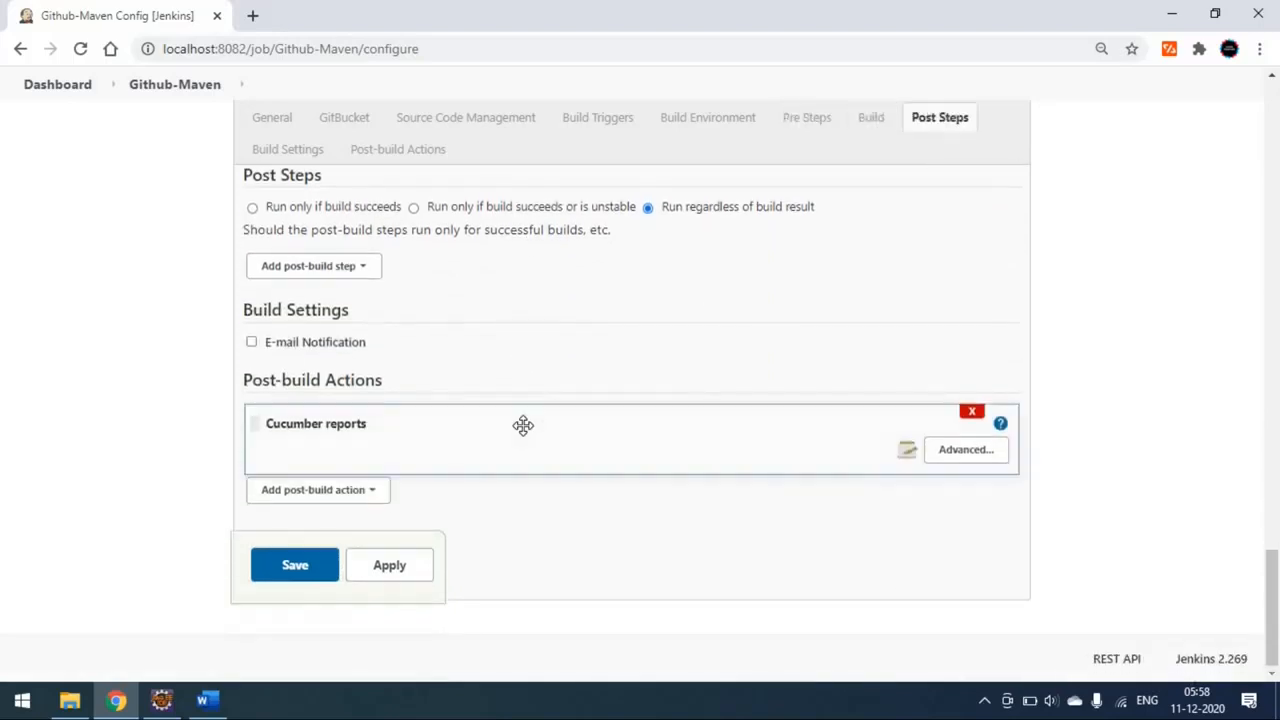
click(407, 578)
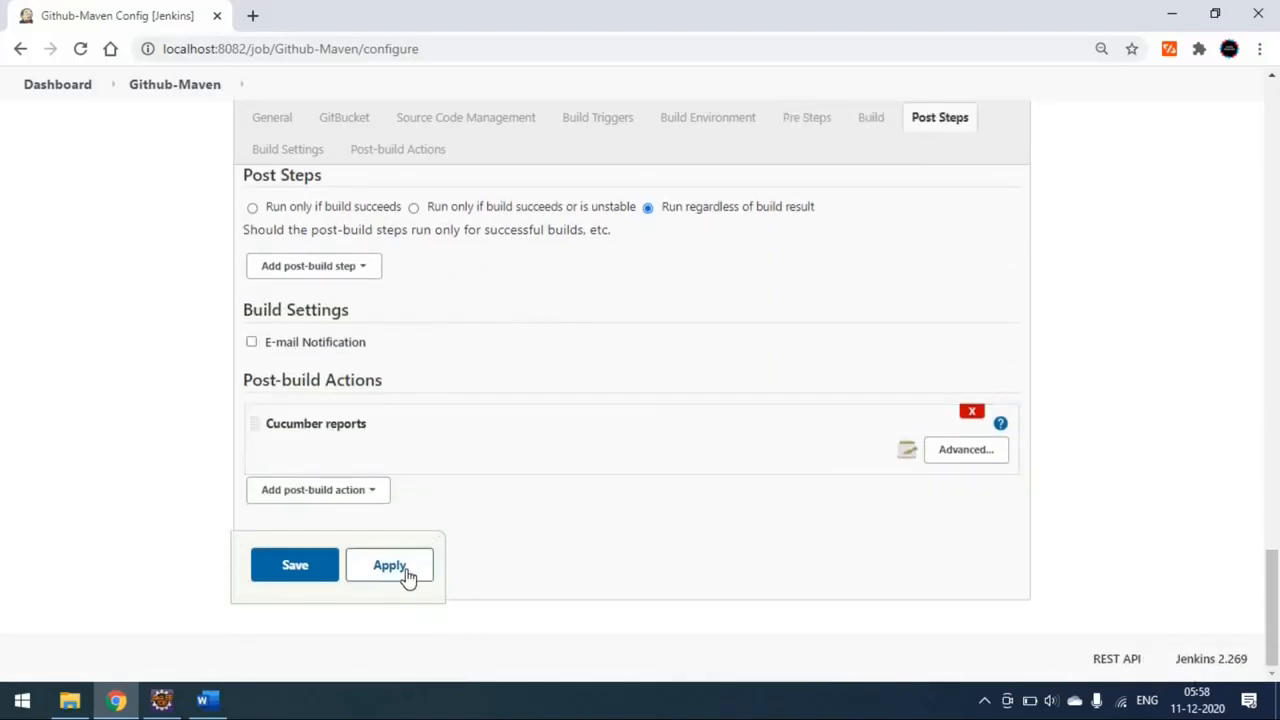
click(316, 573)
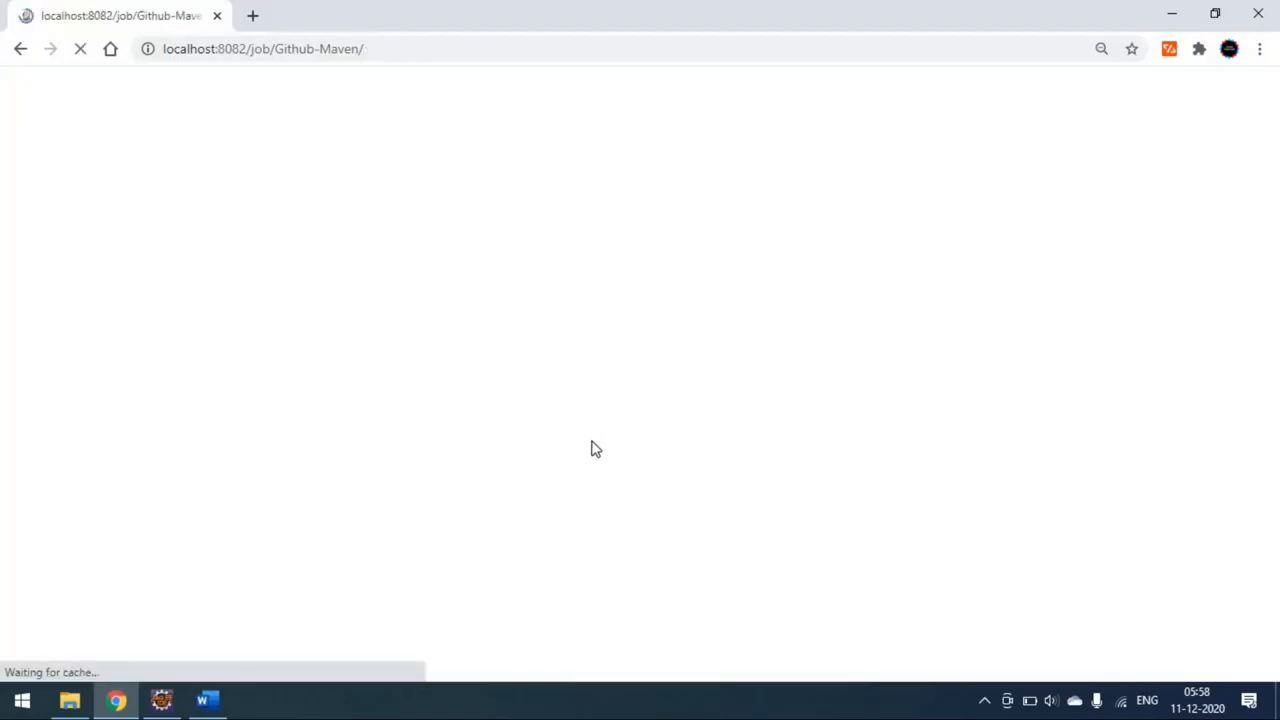
Step: Examine the build history of the Github-Maven job and switch to Eclipse to view the Cucumber4Pom project
scroll(229, 486, down, 5)
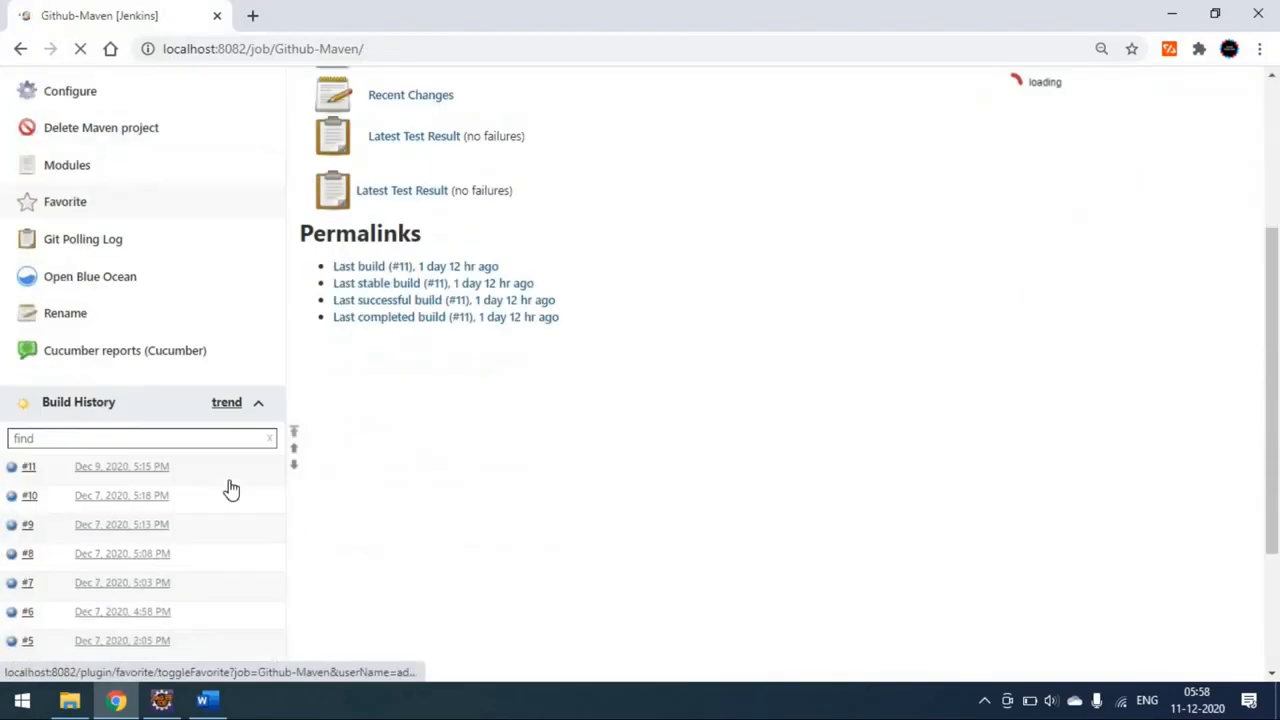
scroll(89, 470, down, 2)
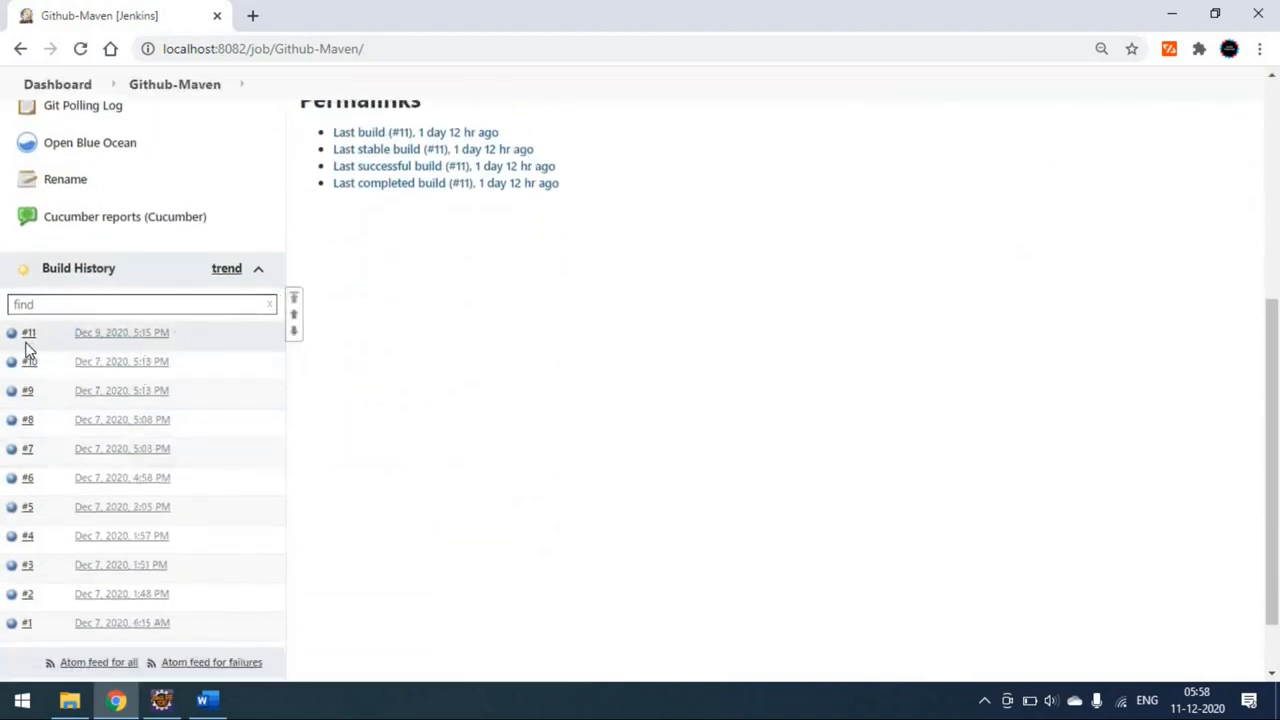
click(161, 700)
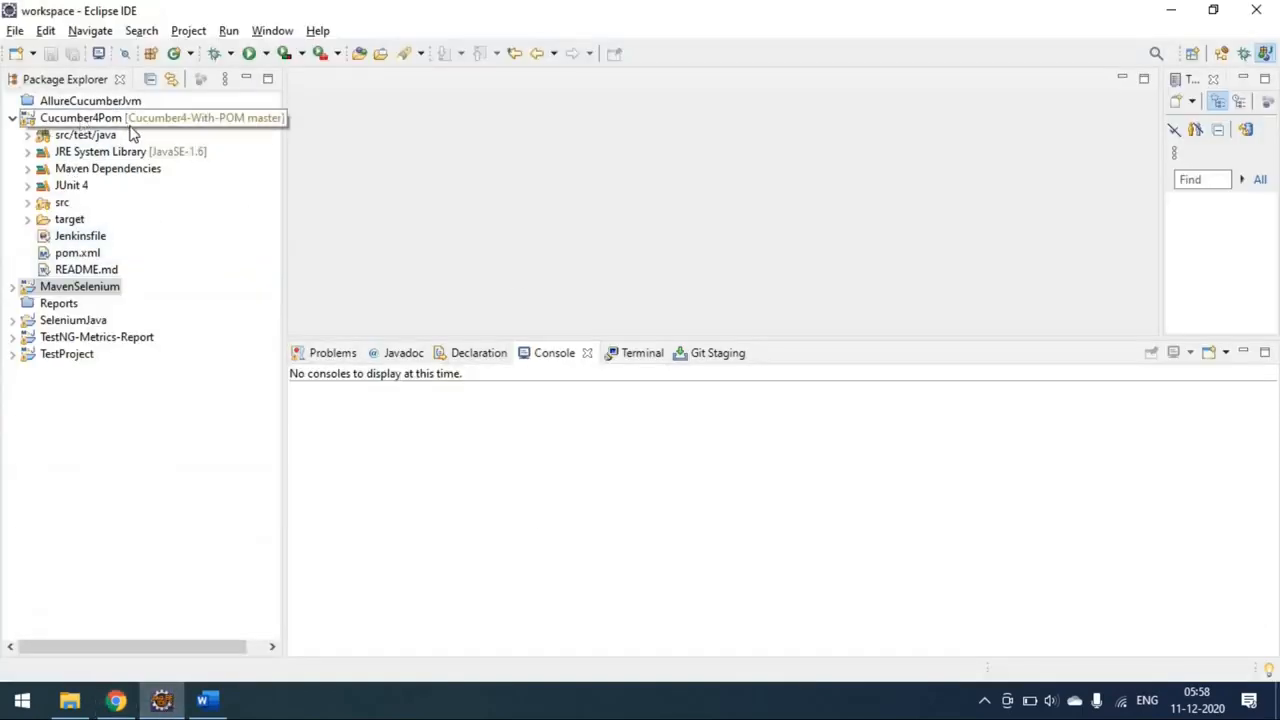
Step: Return to Jenkins and reopen the Github-Maven configuration to look over its settings
click(116, 700)
scroll(405, 522, up, 4)
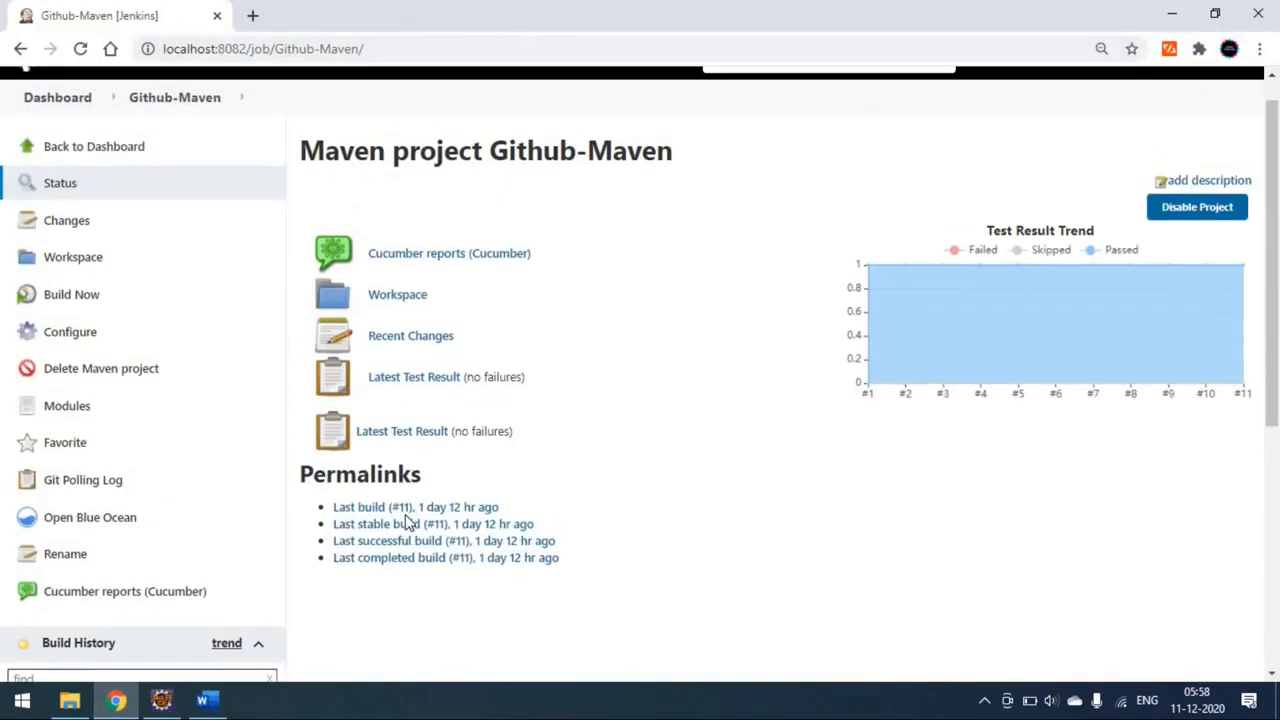
click(77, 336)
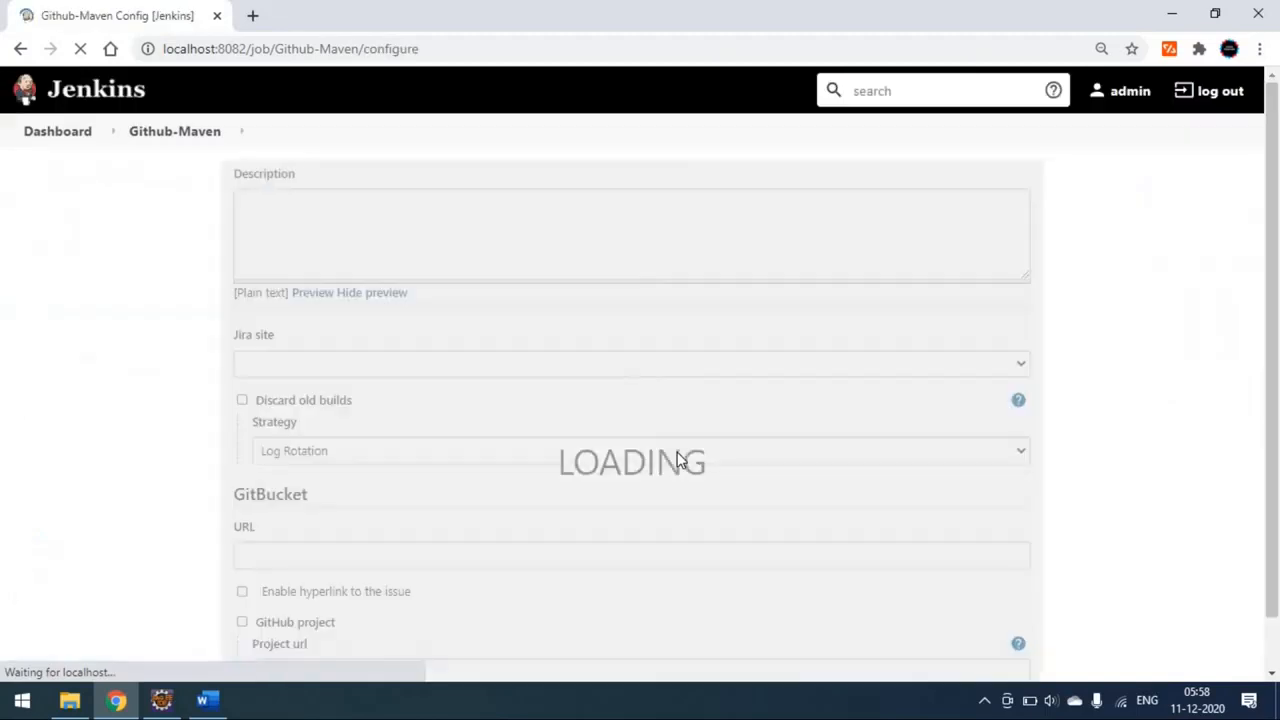
scroll(680, 479, down, 3)
scroll(680, 479, down, 12)
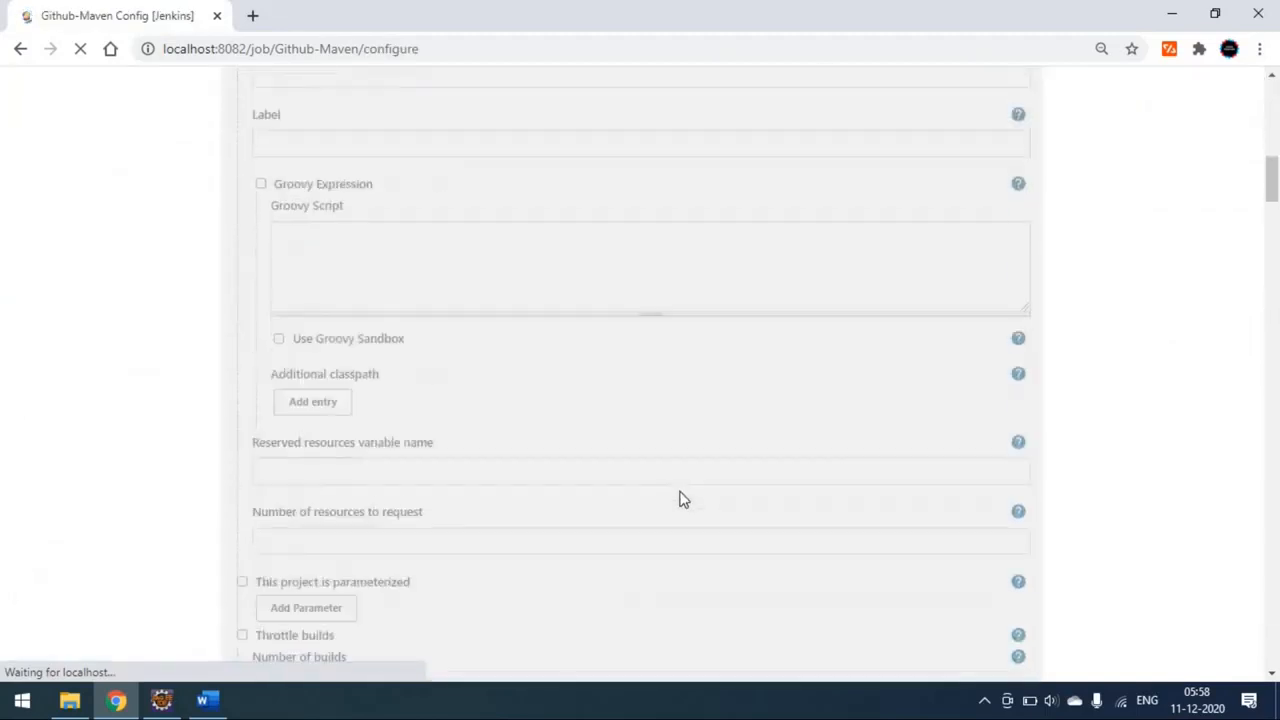
scroll(676, 513, down, 3)
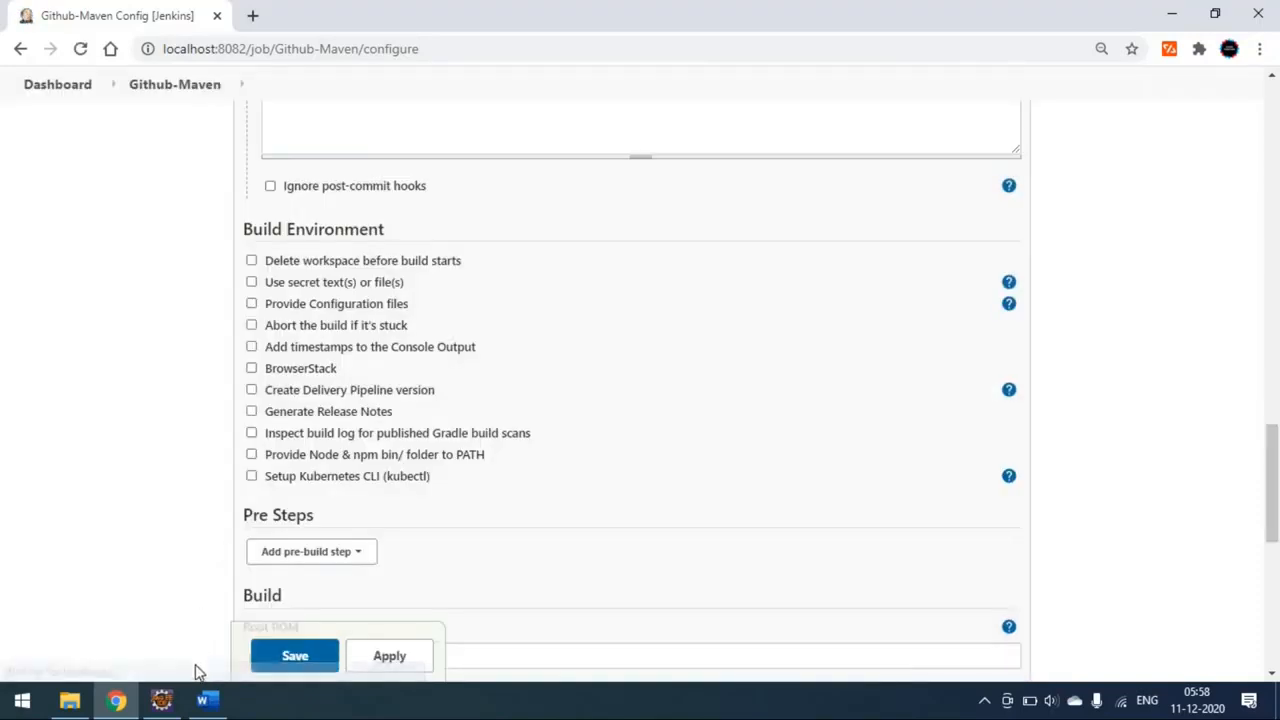
Step: Leave the job configuration page and switch to the Eclipse workspace containing the Cucumber4Pom project
click(20, 48)
mouse_move(170, 703)
click(234, 629)
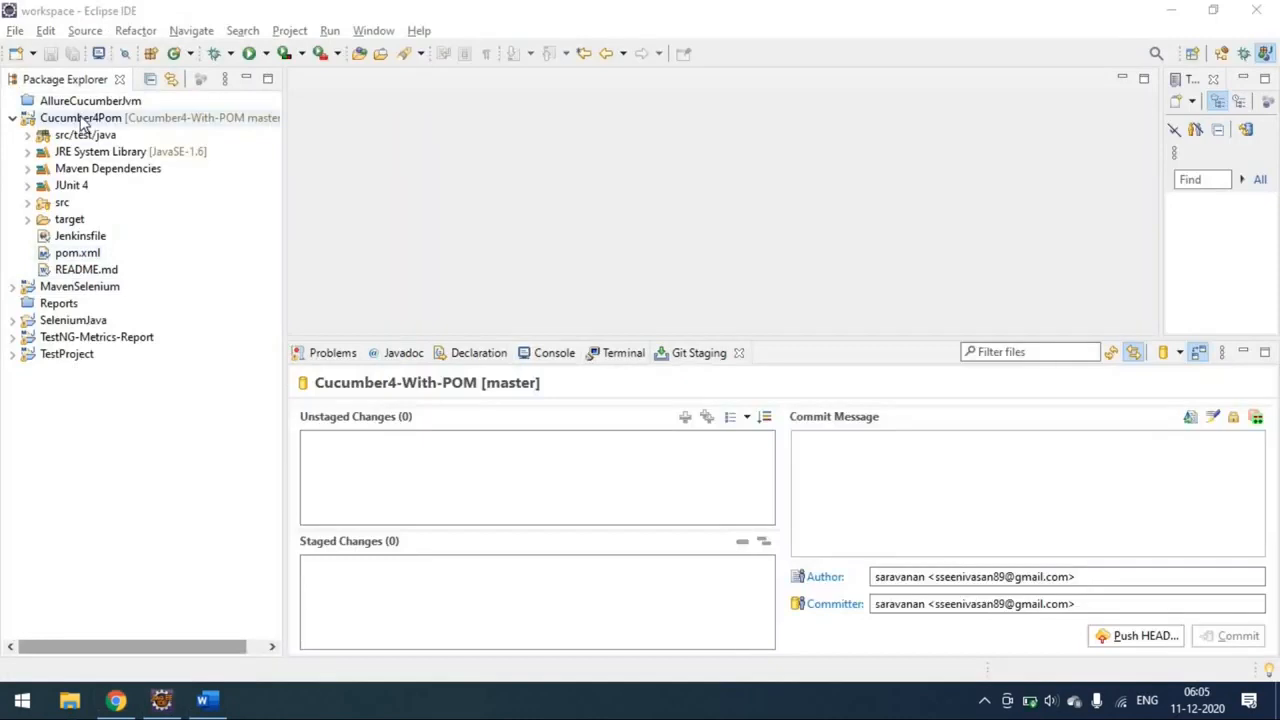
Step: Create a new file named test1.txt in the root of the Cucumber4Pom project
right_click(84, 122)
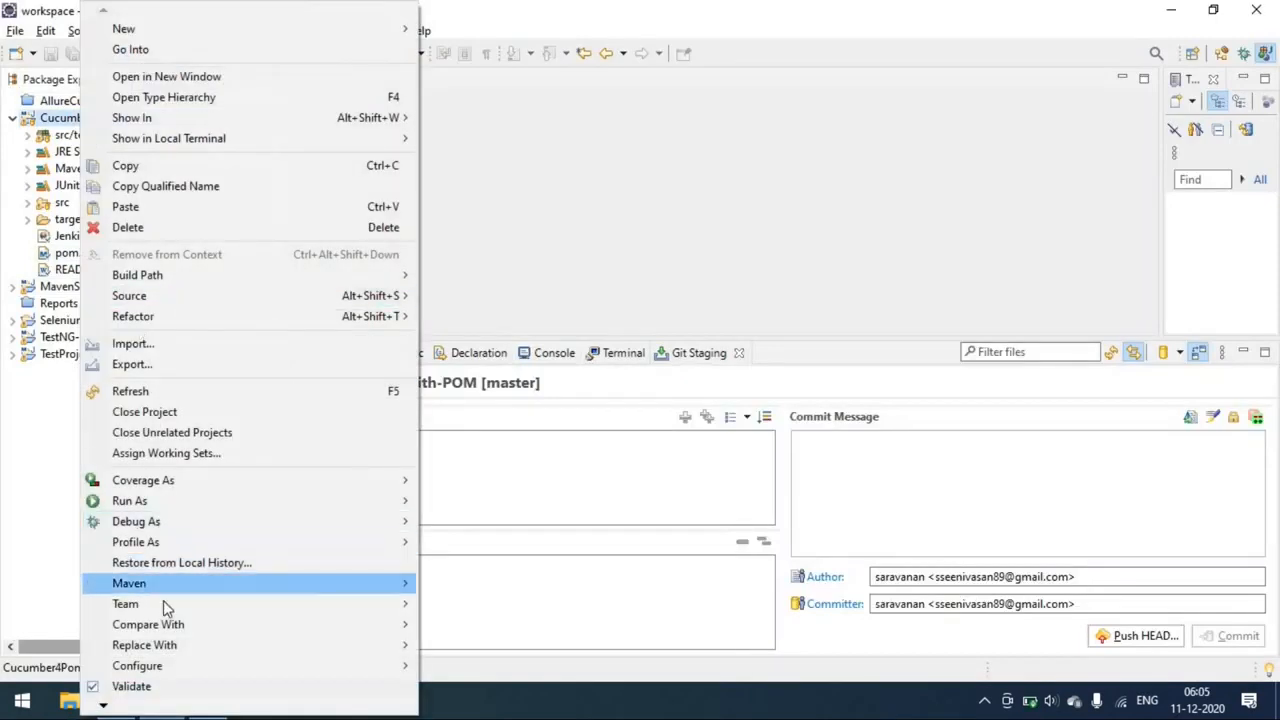
mouse_move(329, 29)
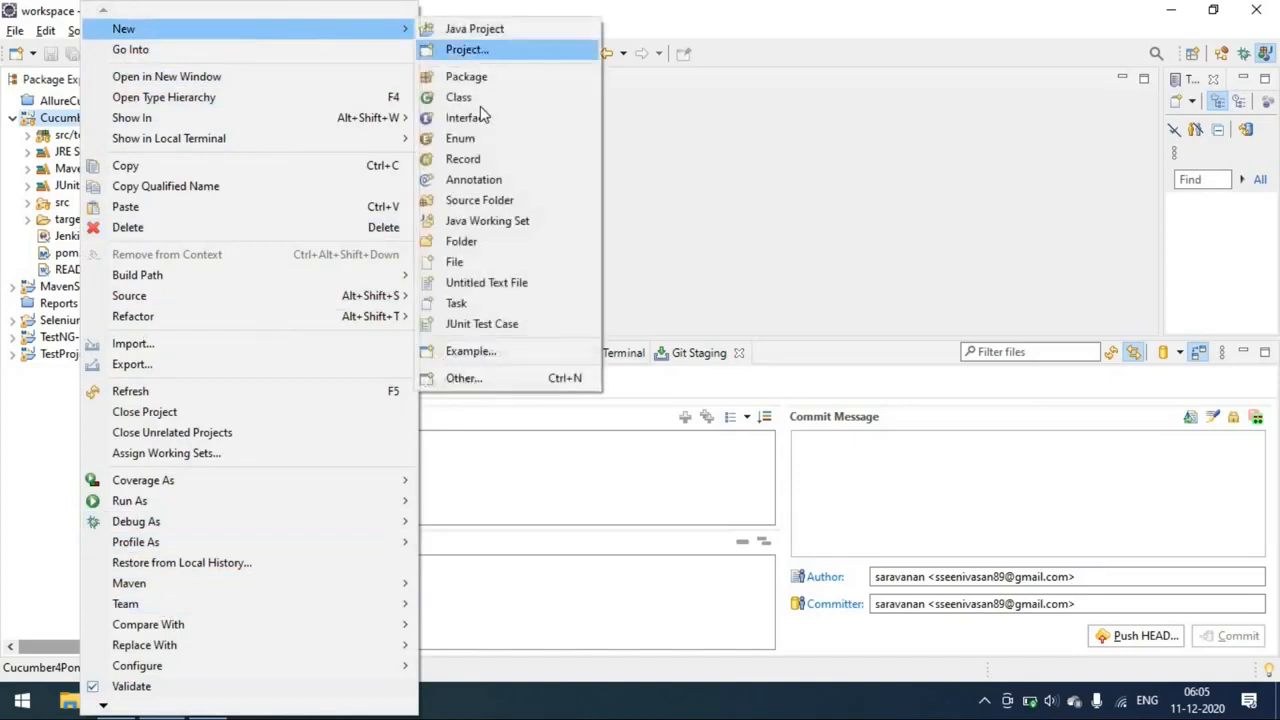
click(487, 264)
text(t)
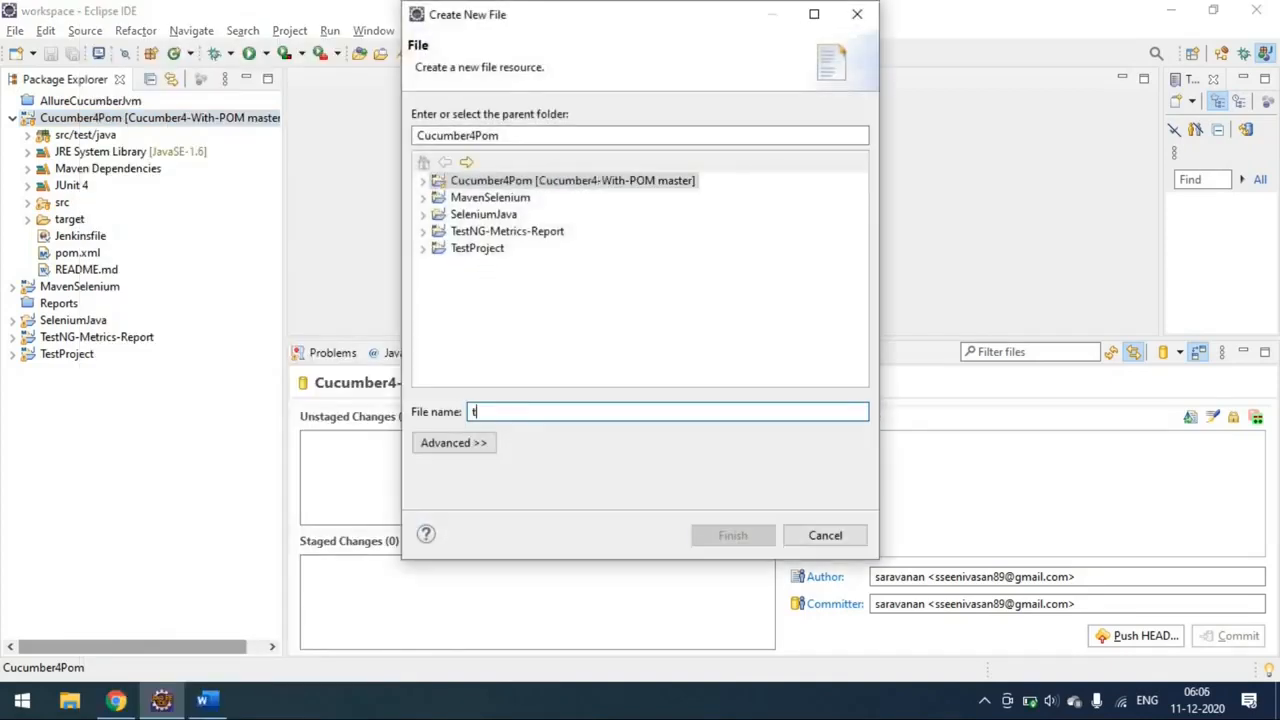
text(est1.txt)
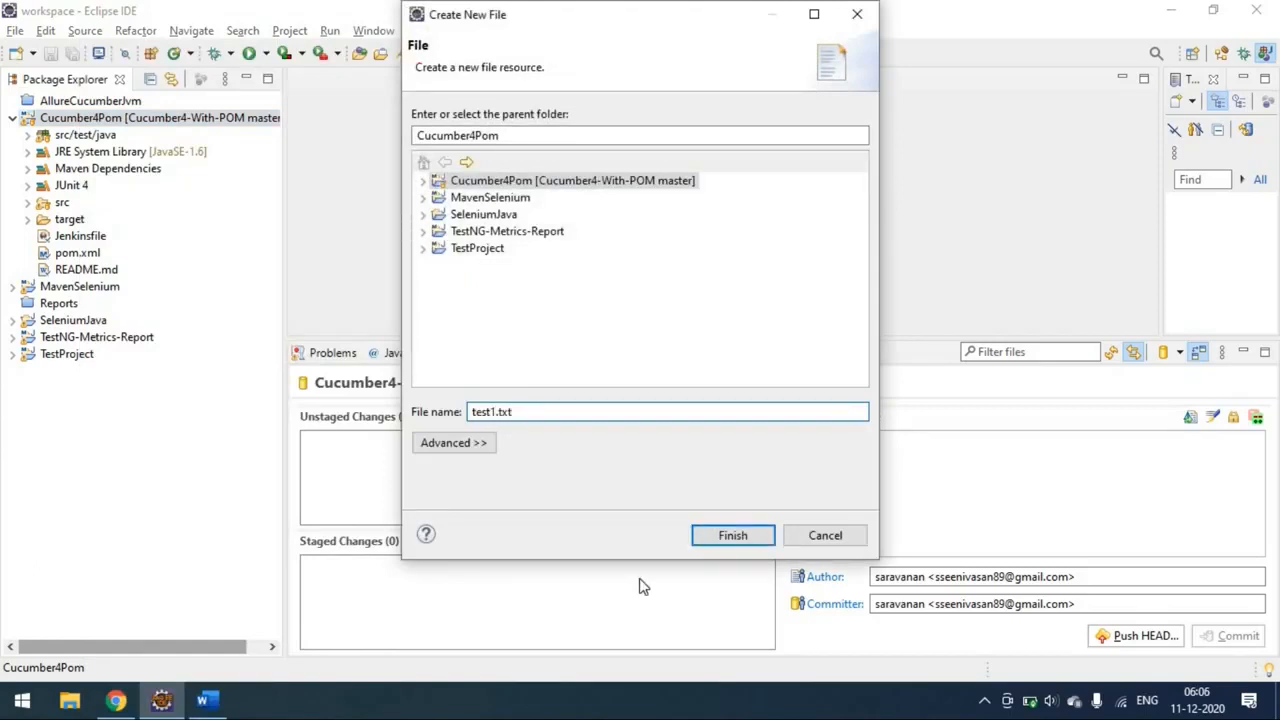
click(704, 545)
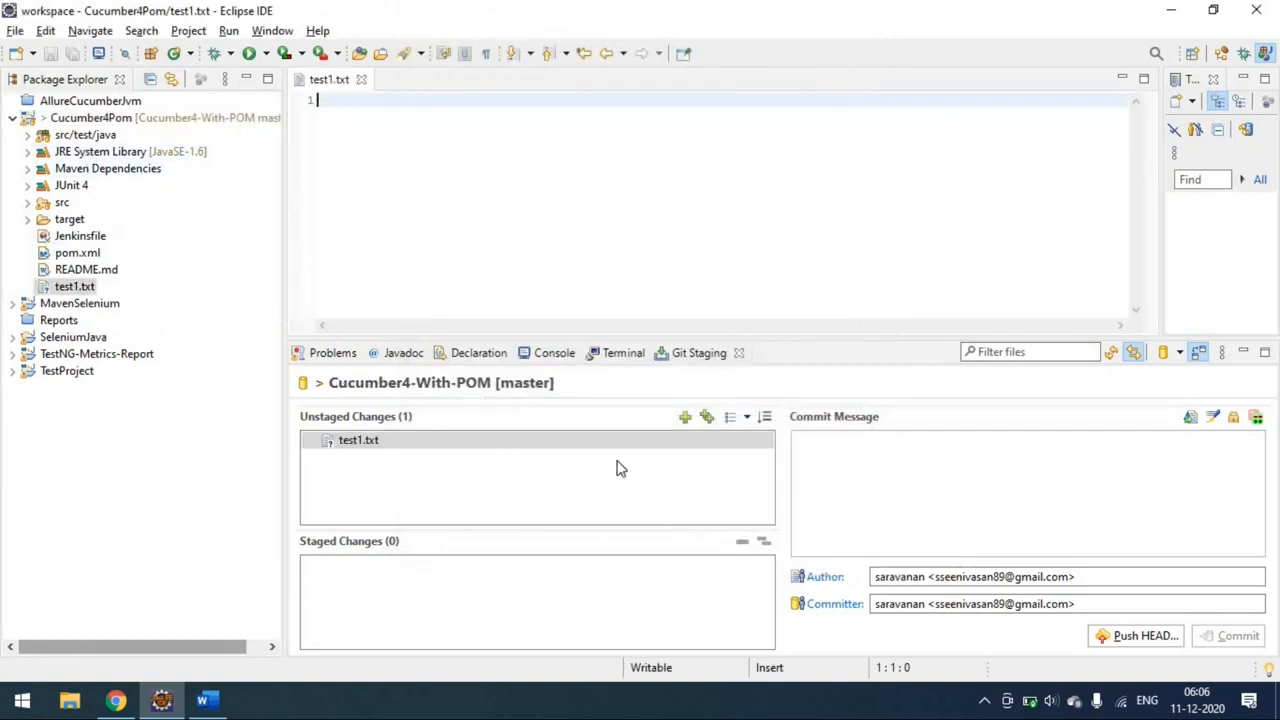
Step: Start a commit for the Cucumber4Pom project, stage test1.txt, and enter the commit message "test file added"
right_click(100, 118)
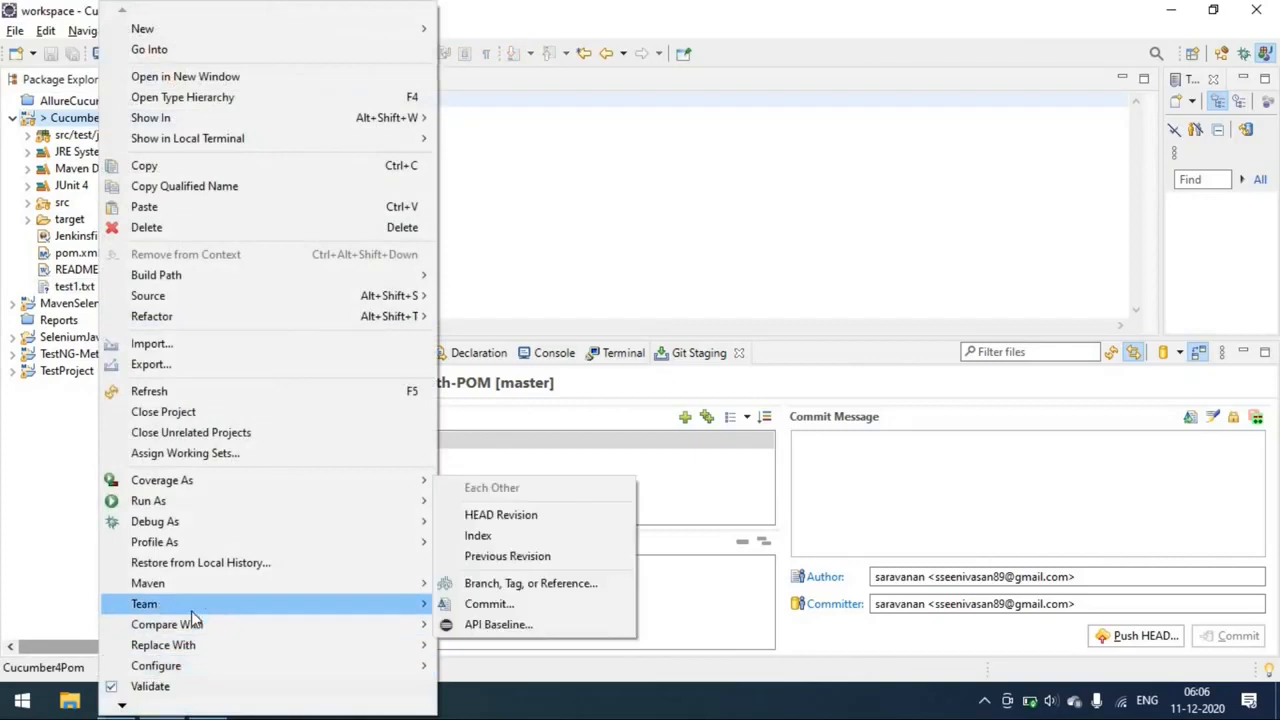
mouse_move(190, 604)
click(586, 121)
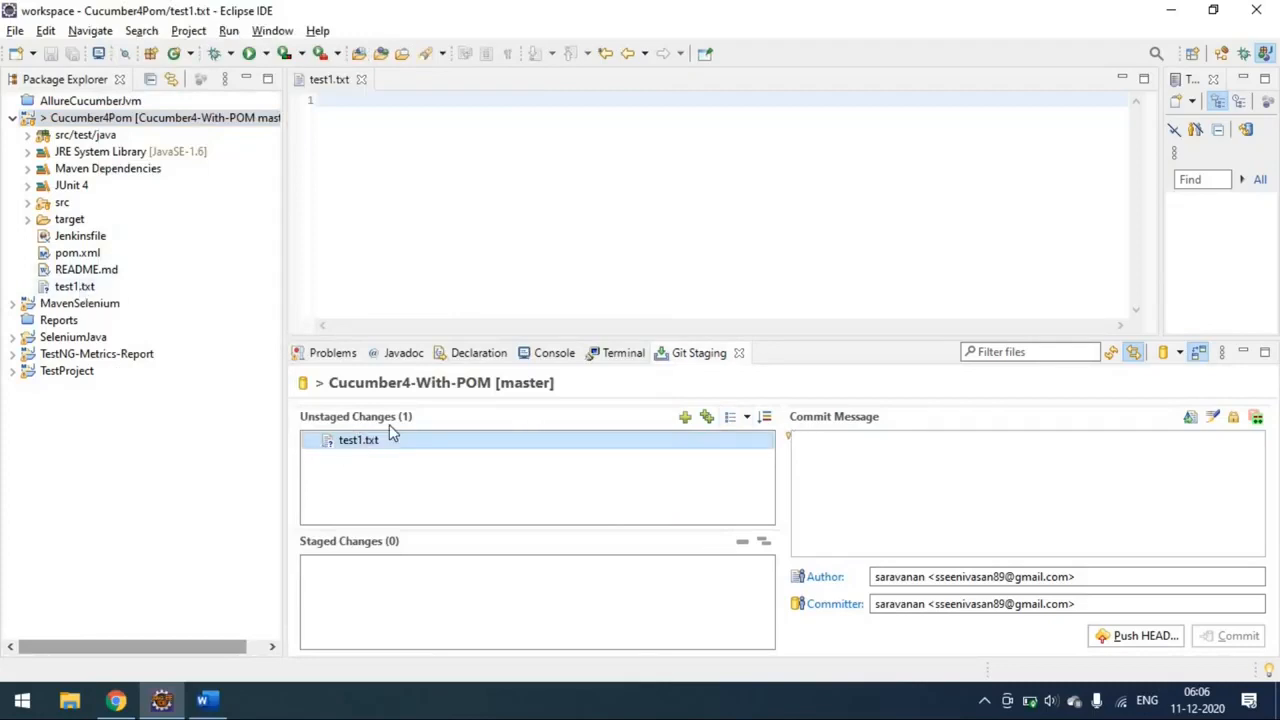
click(686, 417)
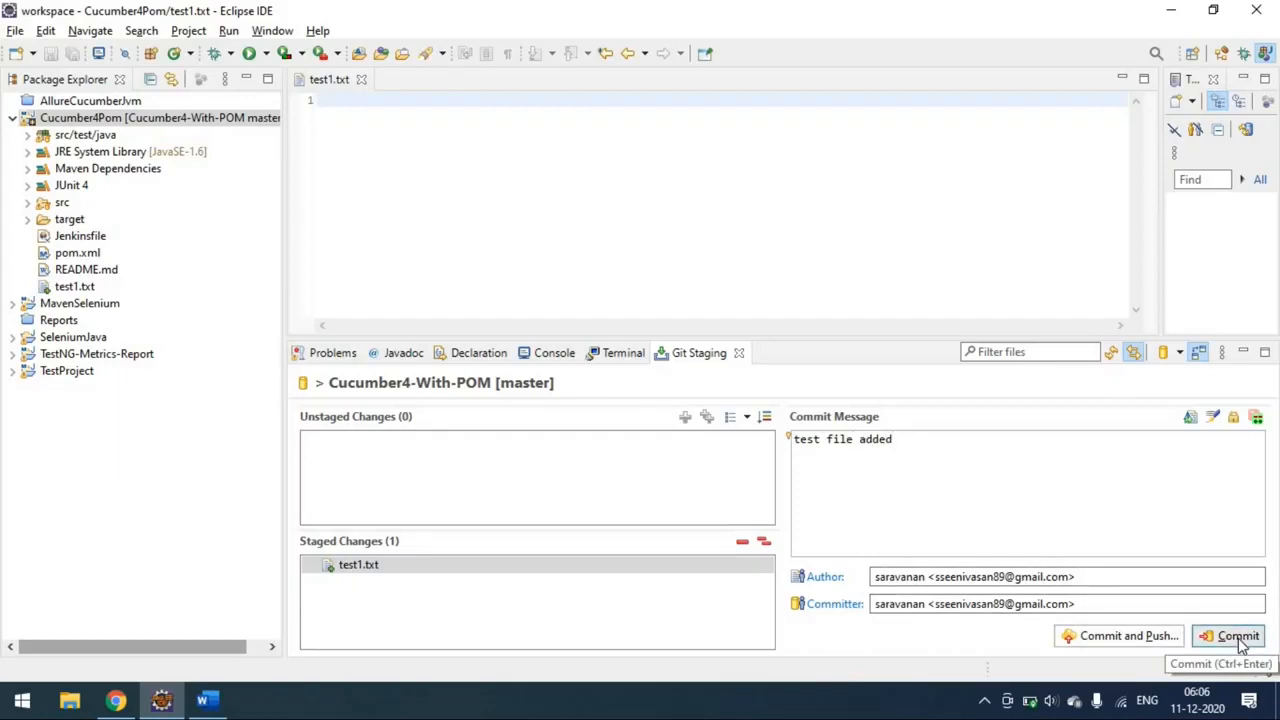
Step: Switch to Jenkins in Chrome and look over the build history of the Github-Maven job
click(116, 700)
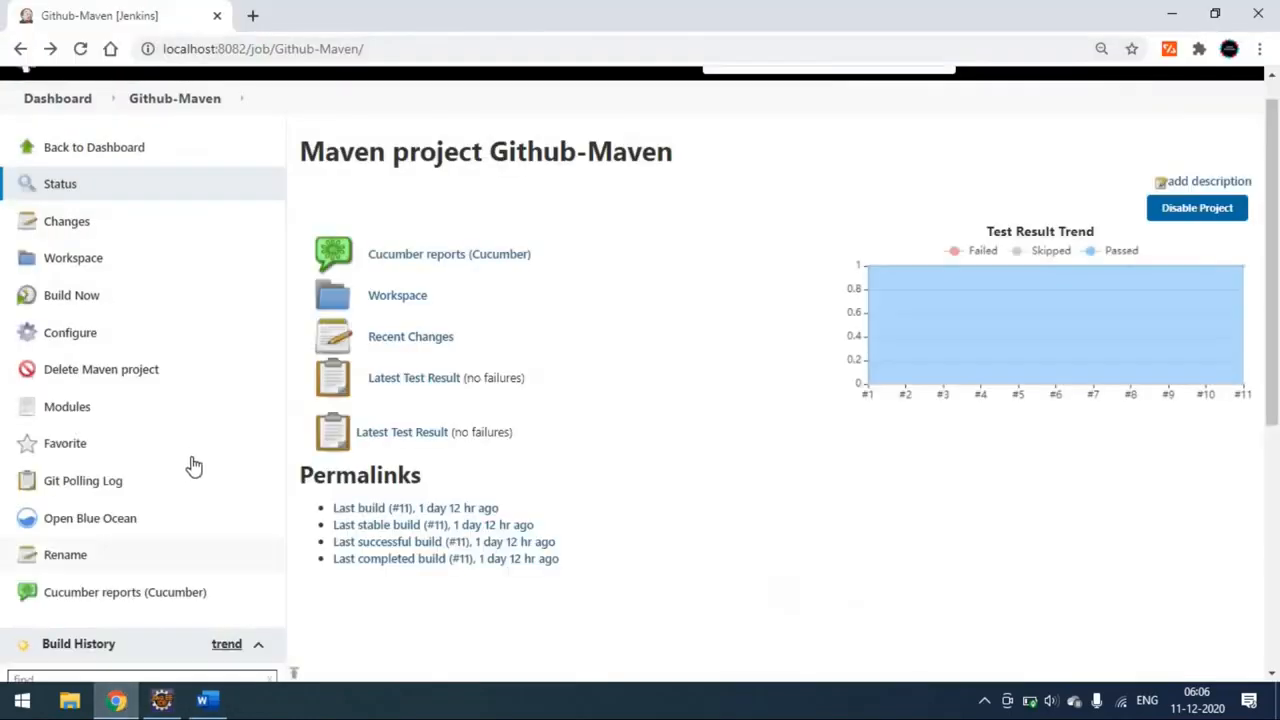
scroll(114, 577, down, 2)
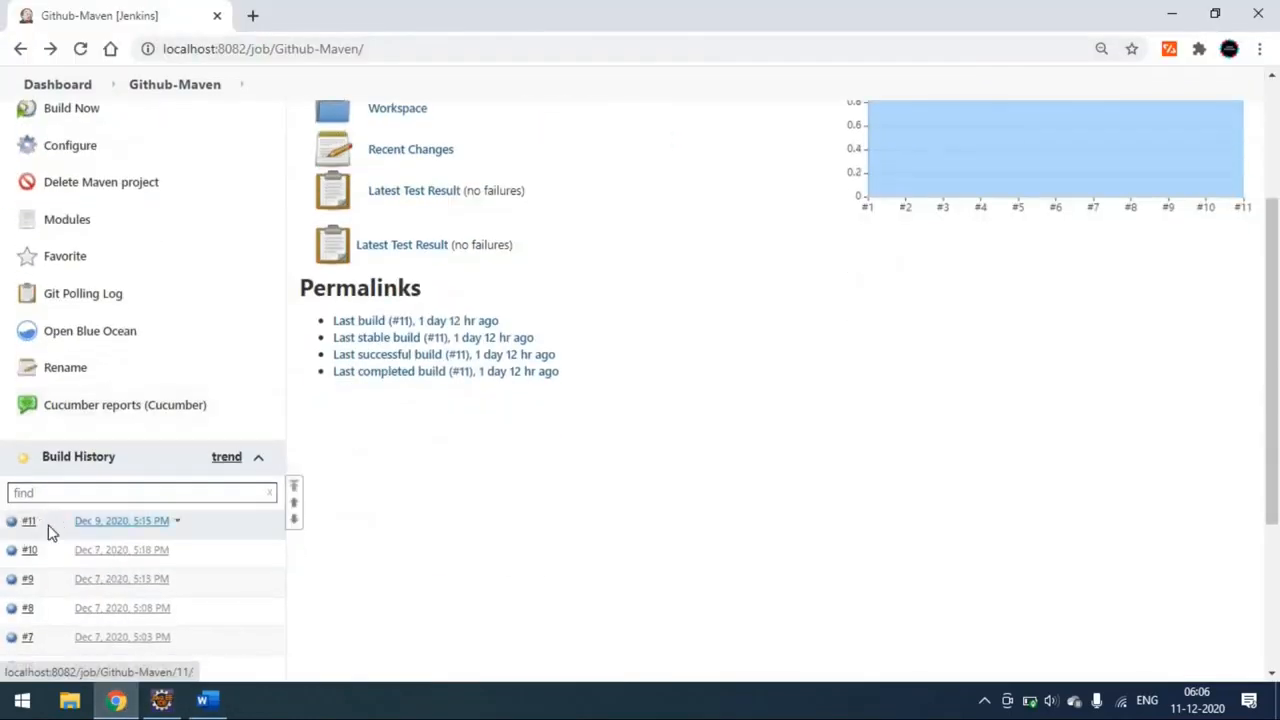
scroll(40, 531, down, 2)
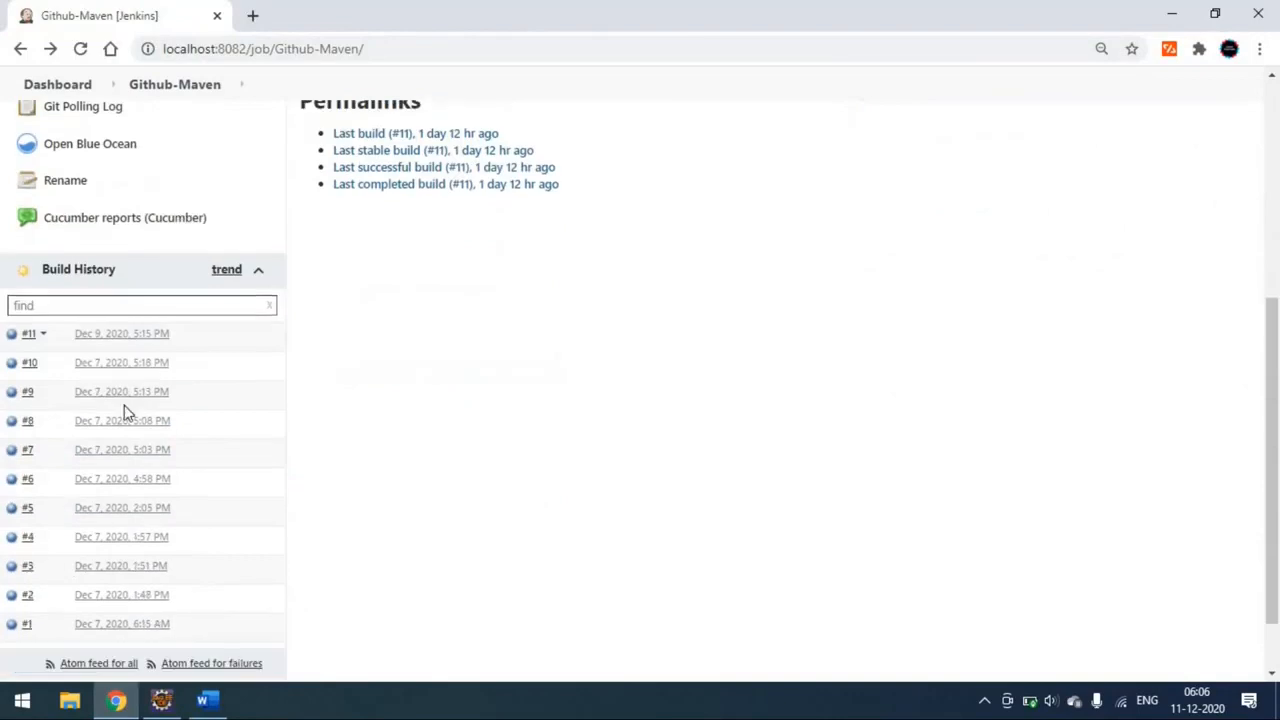
Step: Open the Cucumber4-With-POM repository on GitHub in a new browser tab and look over its files and latest commit
click(249, 22)
click(271, 84)
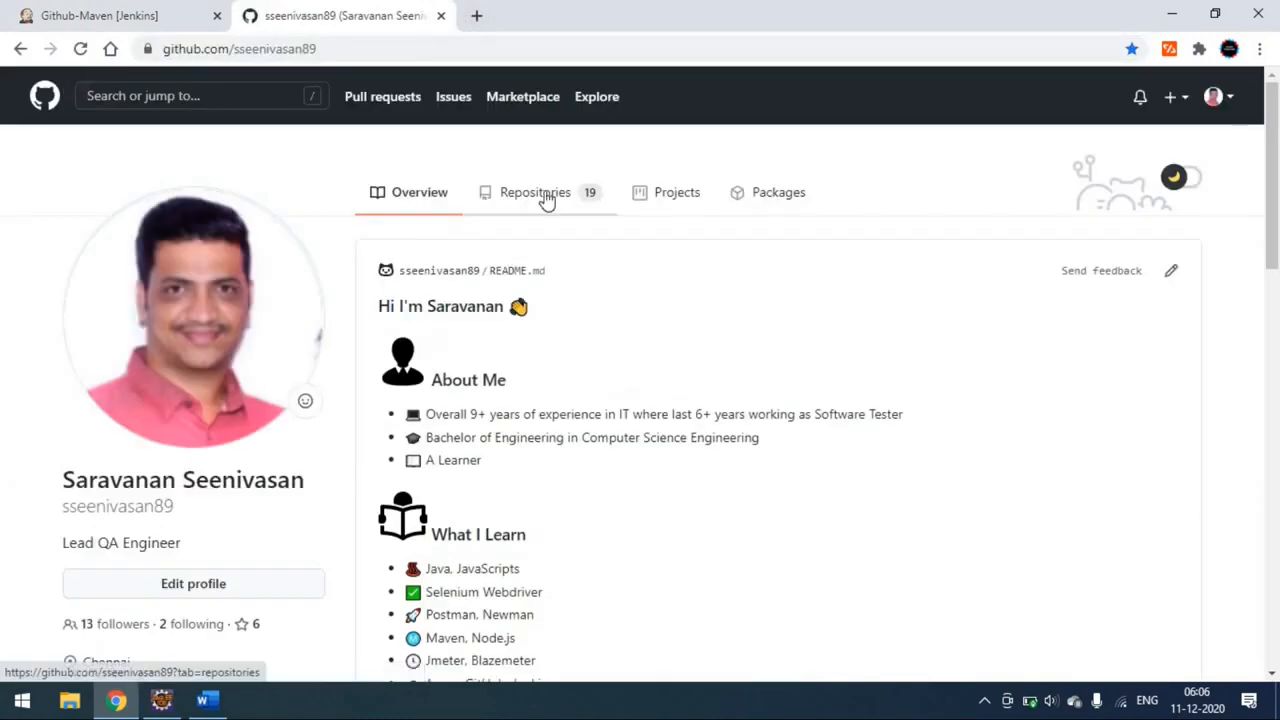
click(546, 199)
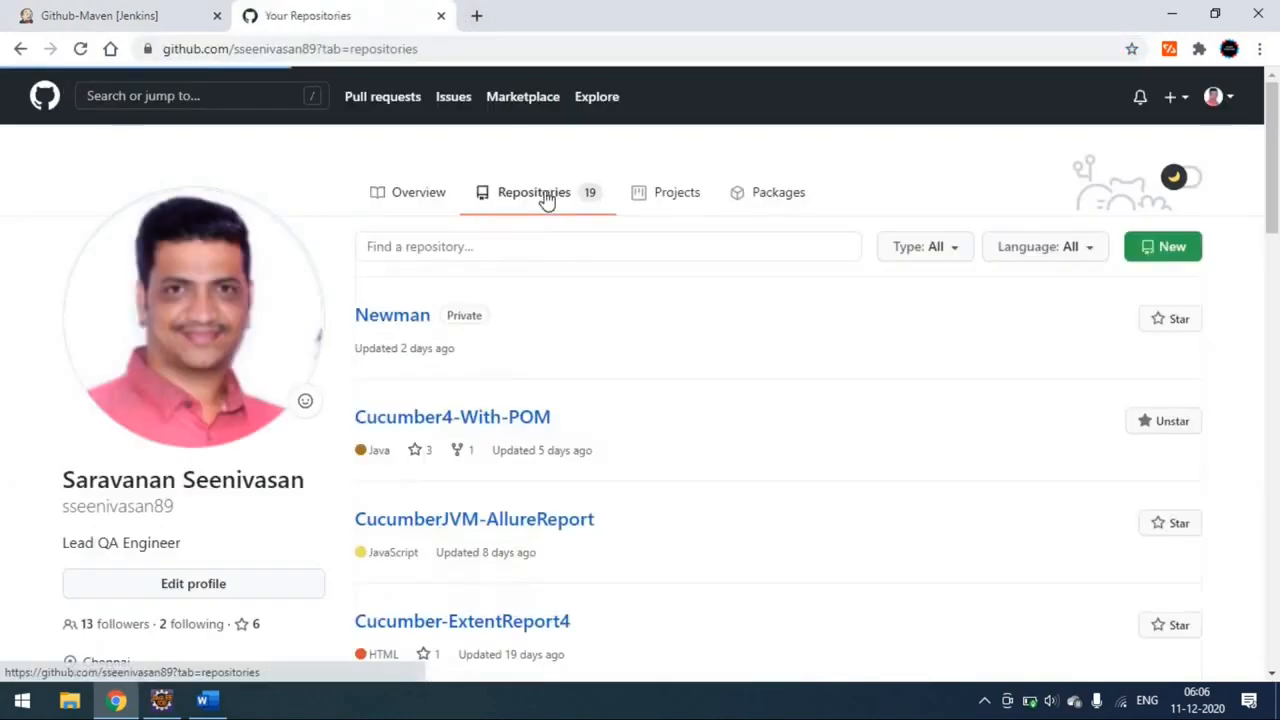
click(510, 430)
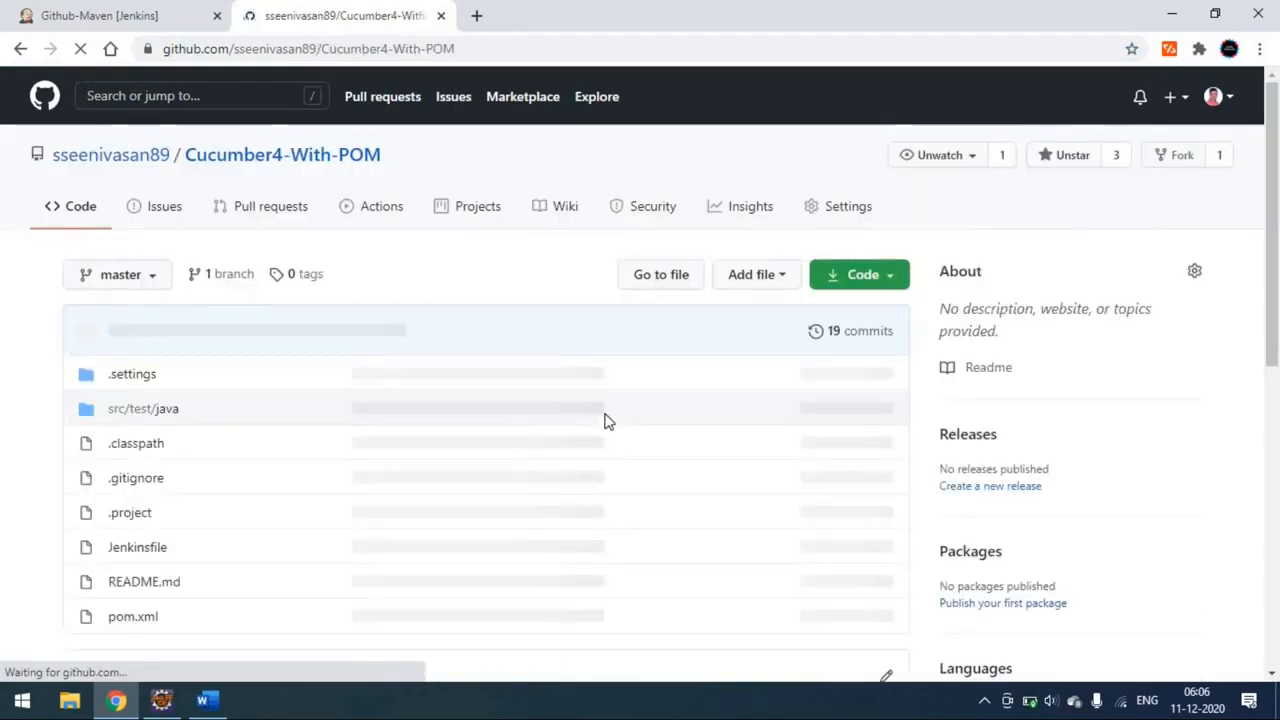
scroll(605, 421, down, 1)
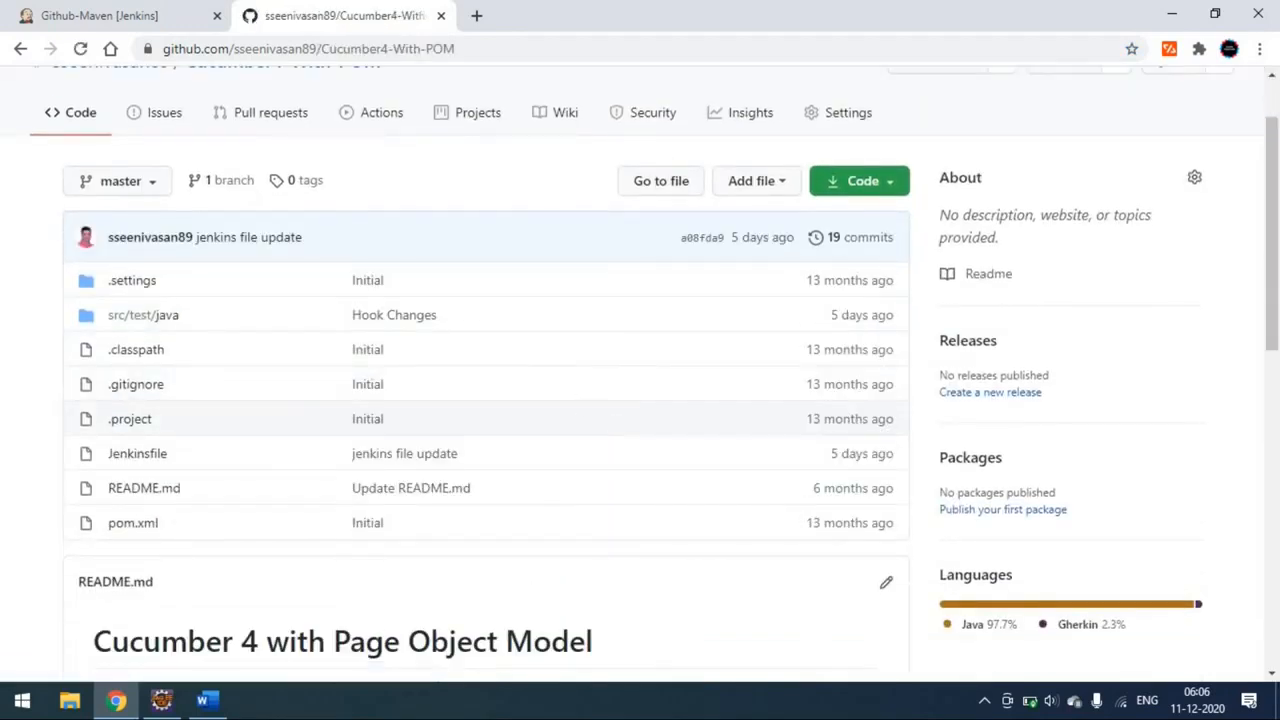
Step: Switch back to Eclipse and commit the staged test1.txt to the local master branch
click(161, 700)
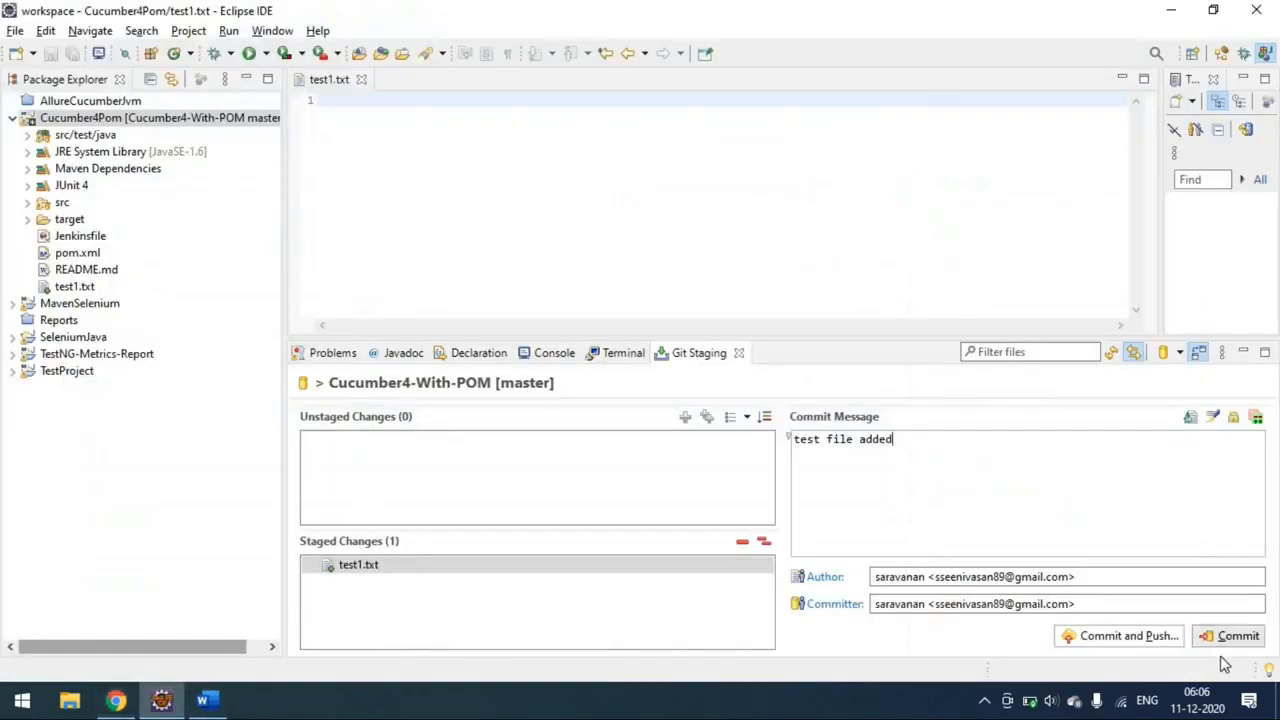
click(1237, 637)
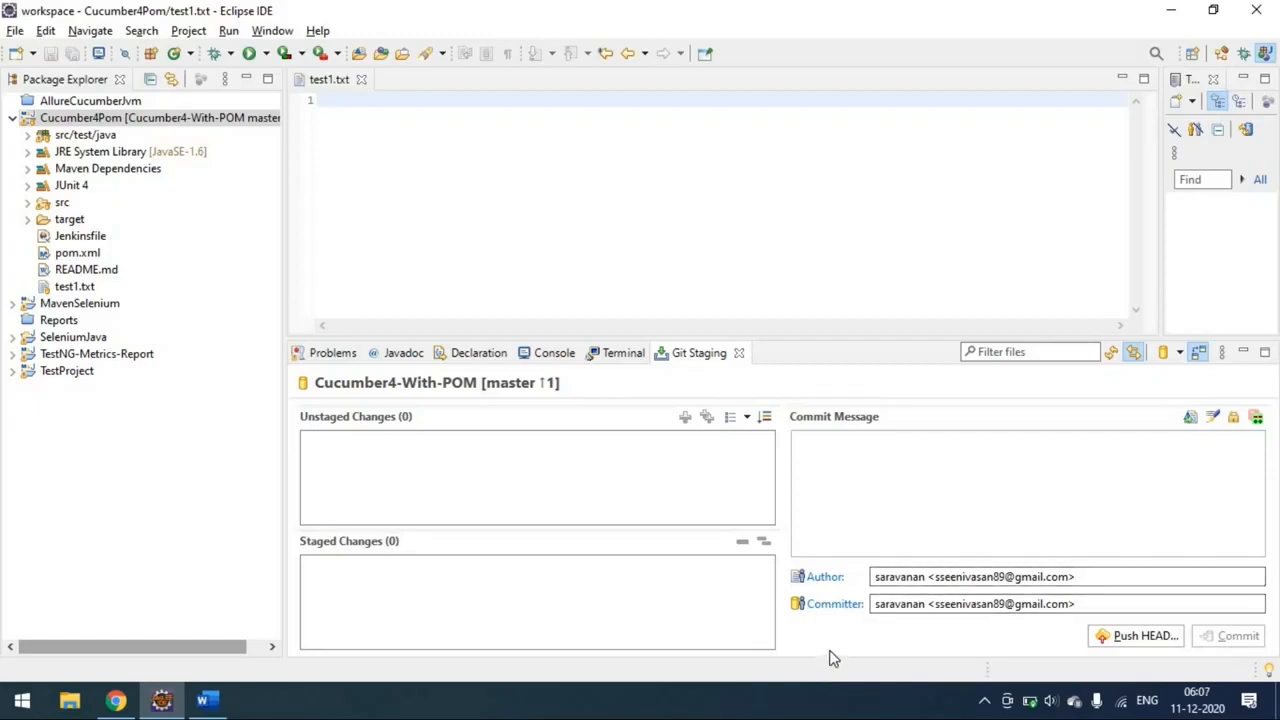
Step: Reload the GitHub repository page in Chrome and check the Github-Maven build history in Jenkins for changes
click(116, 700)
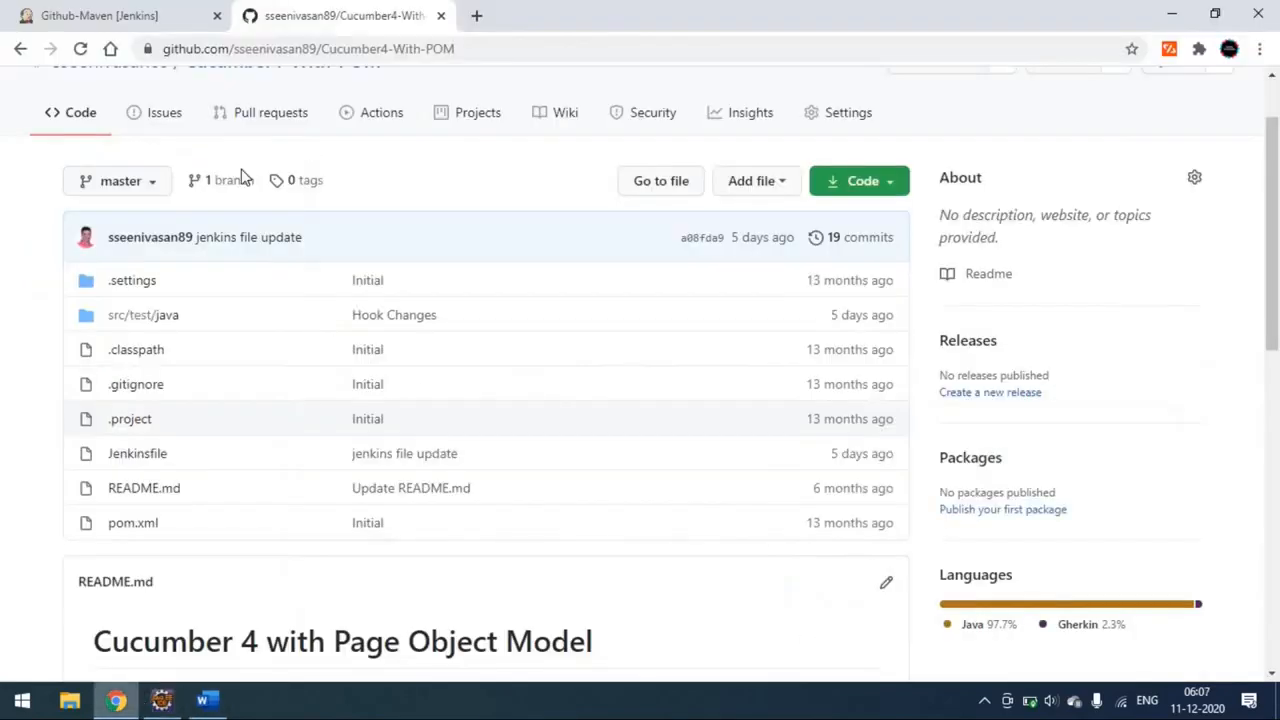
click(80, 50)
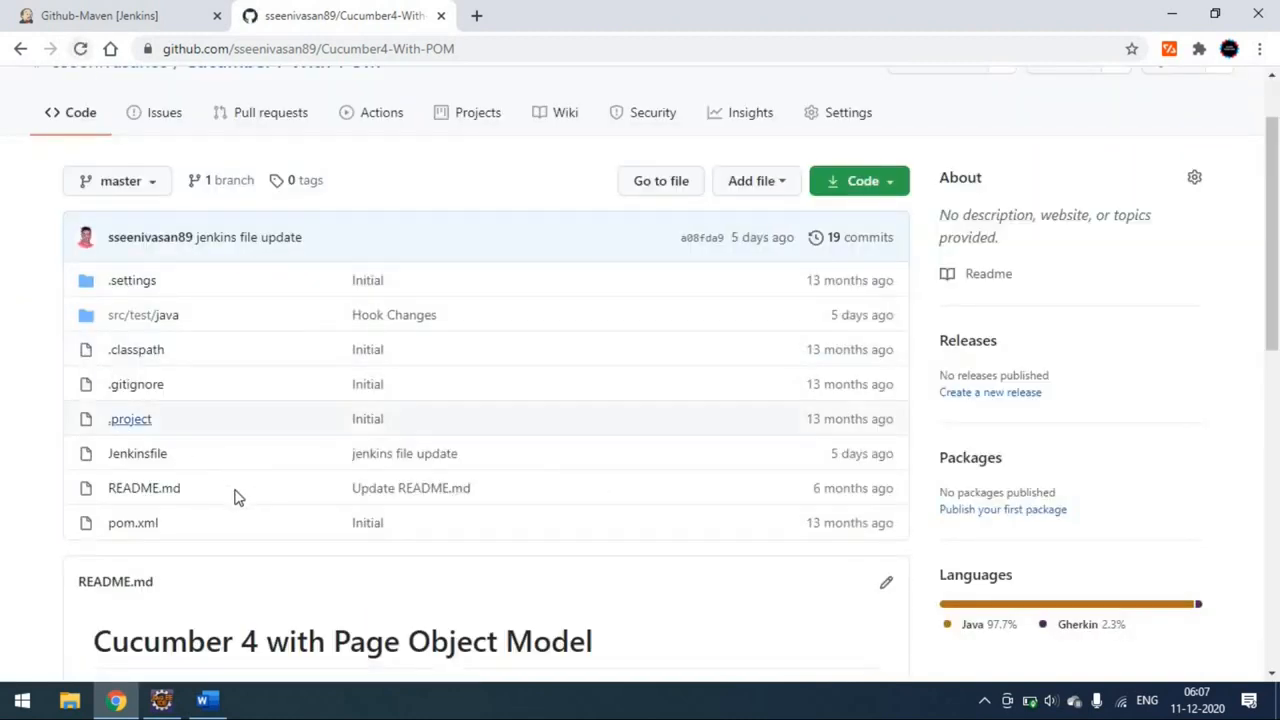
click(157, 17)
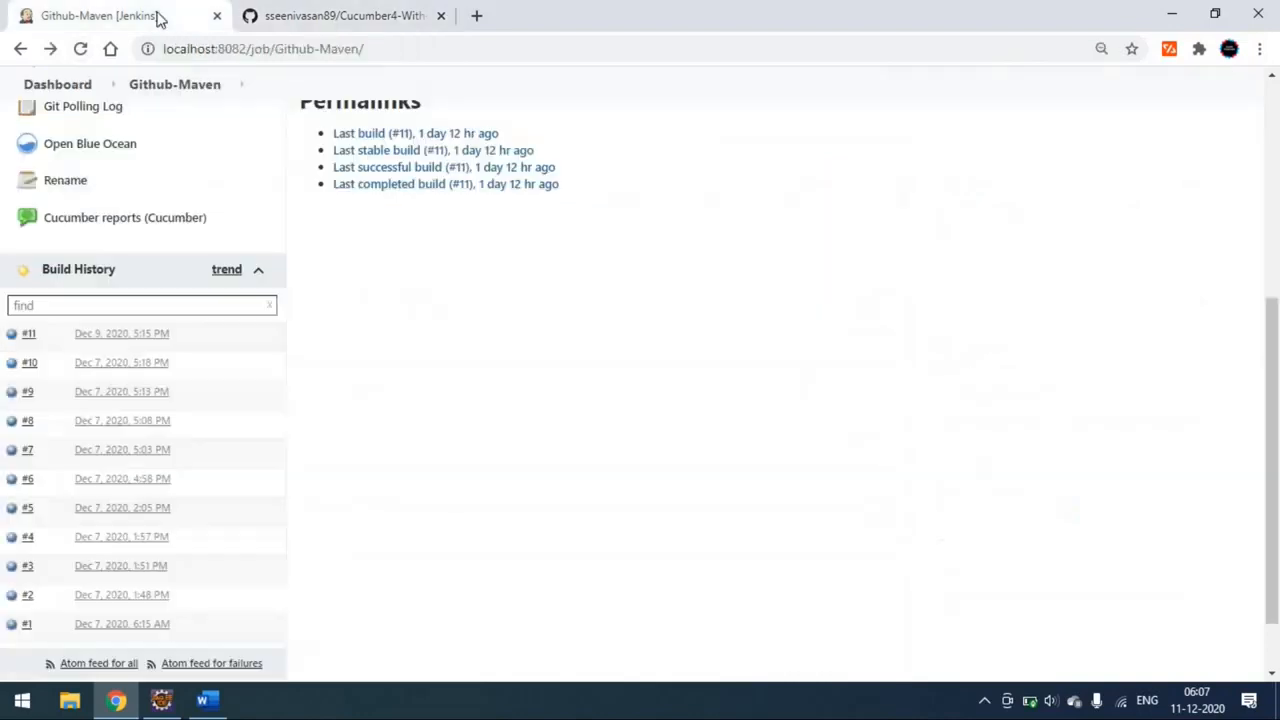
click(340, 15)
Step: Return to Eclipse, open a local terminal for the Cucumber4Pom project, and check the repository with git status
click(161, 700)
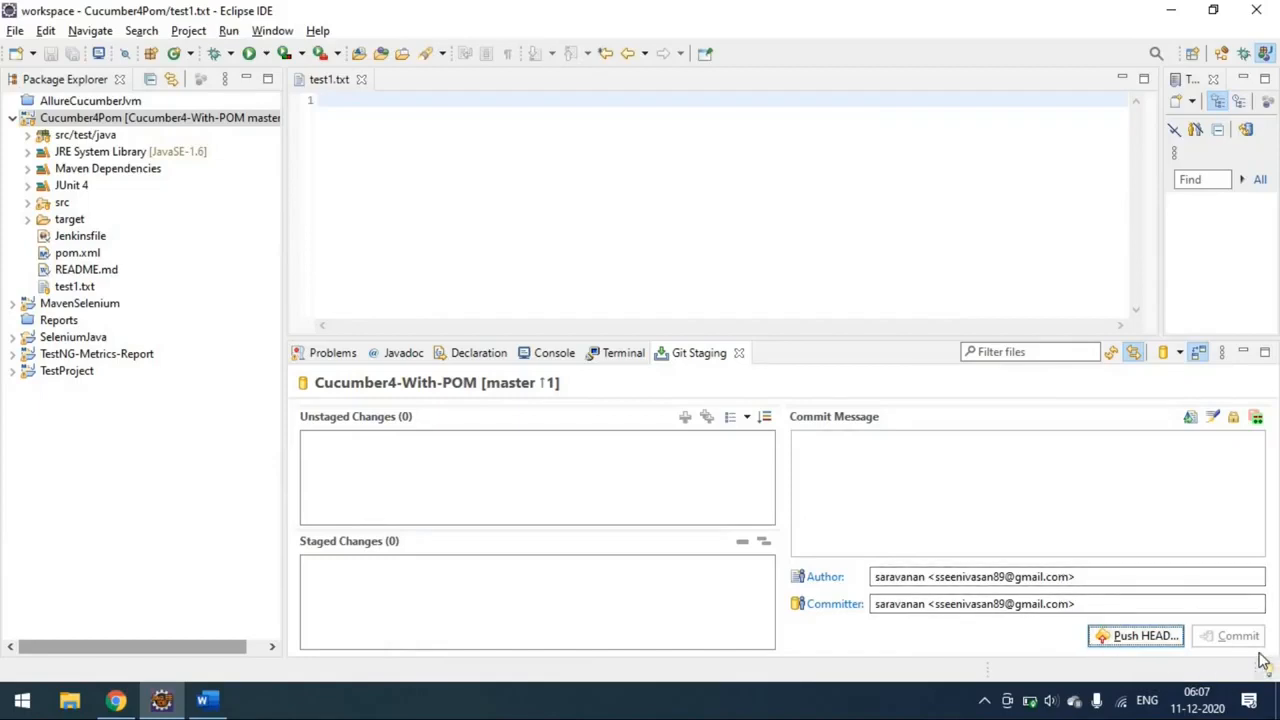
right_click(138, 118)
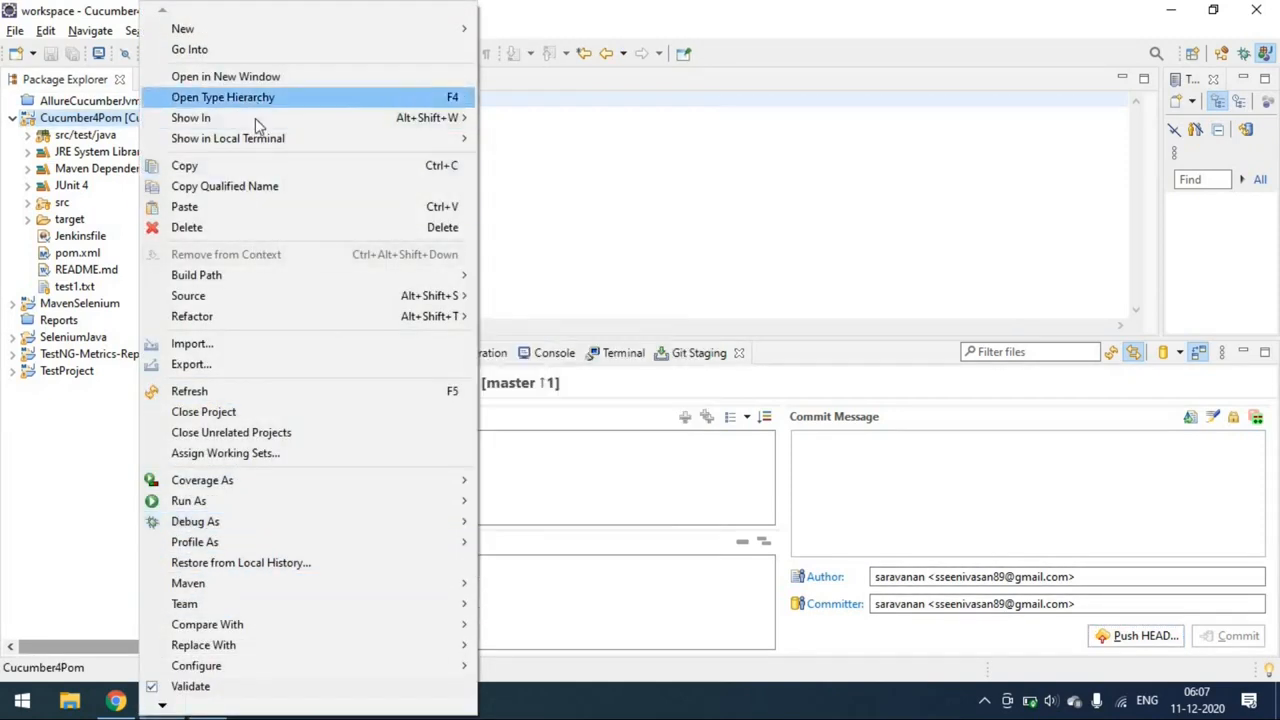
mouse_move(257, 139)
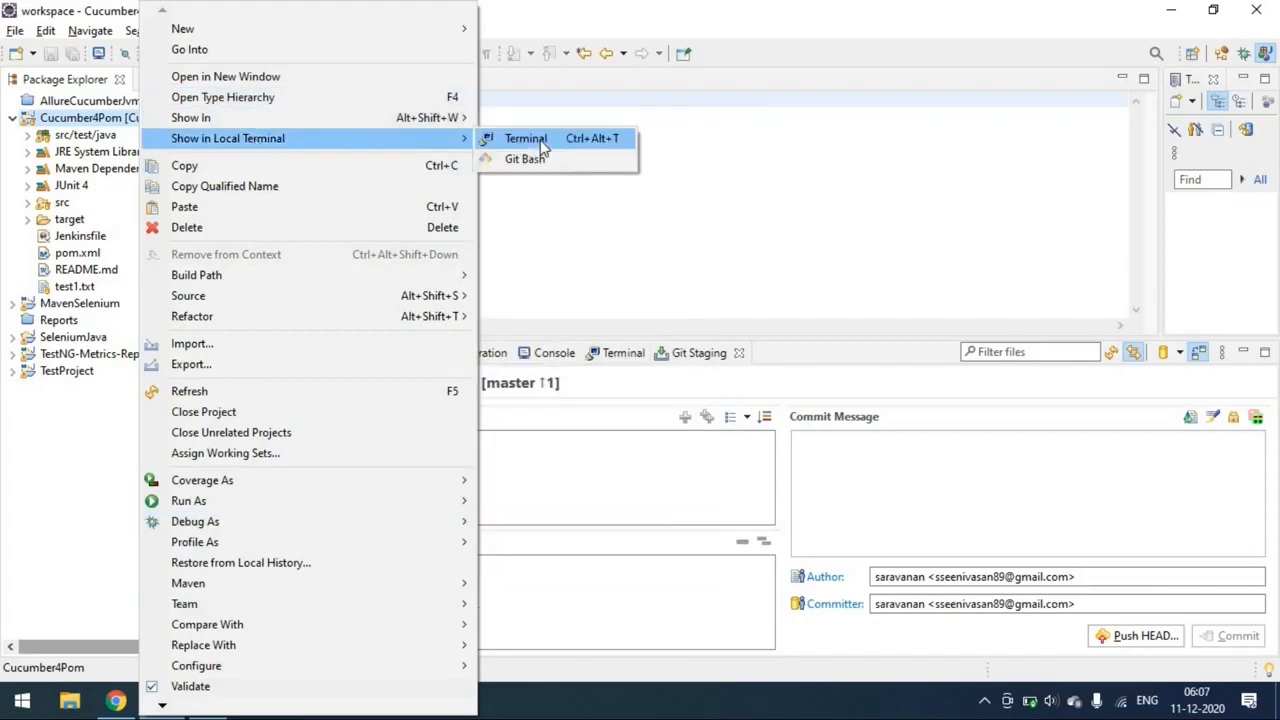
click(543, 147)
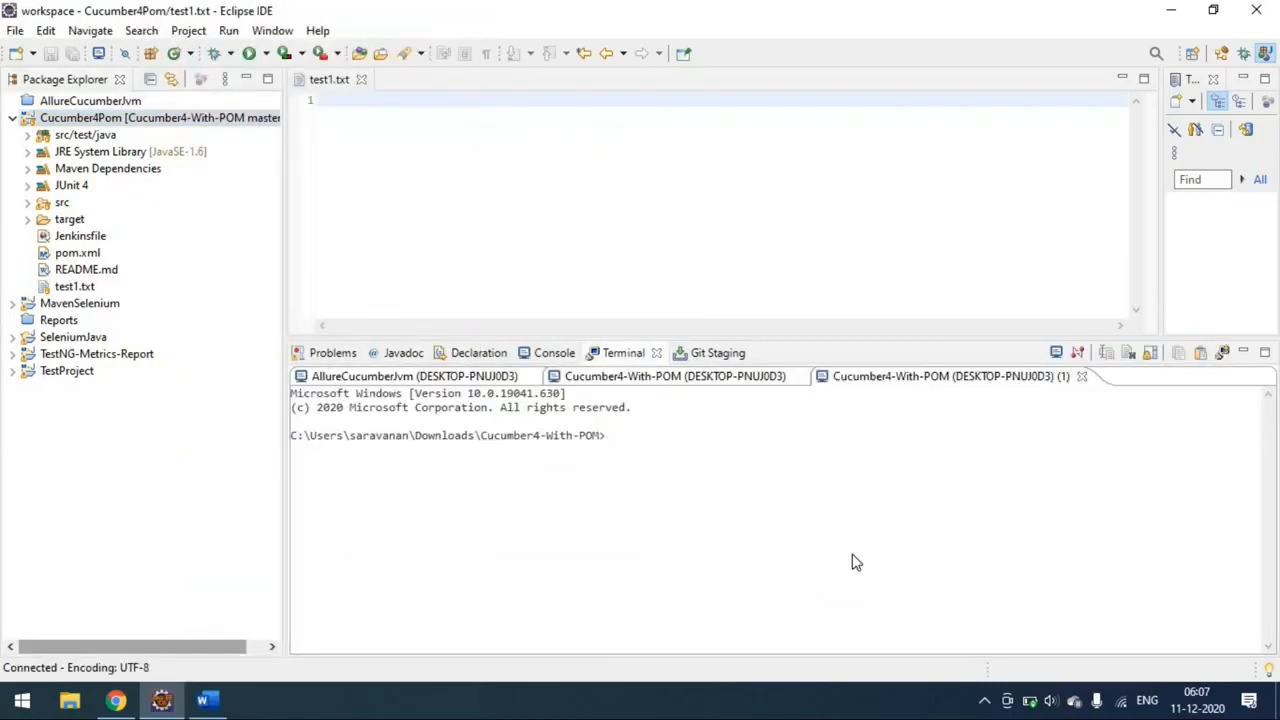
text(git status)
key(Return)
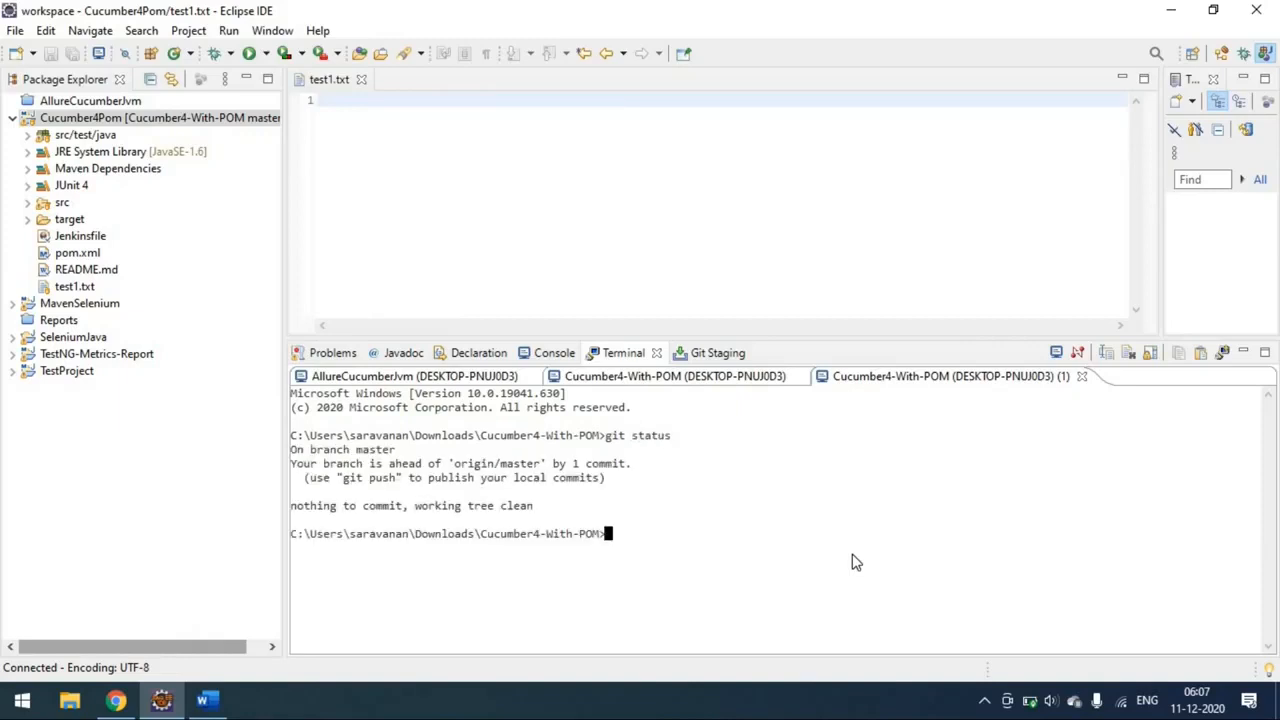
Step: Stage all changes with git add --all and recheck the repository with git status
text(git add --all)
key(Return)
text(gi)
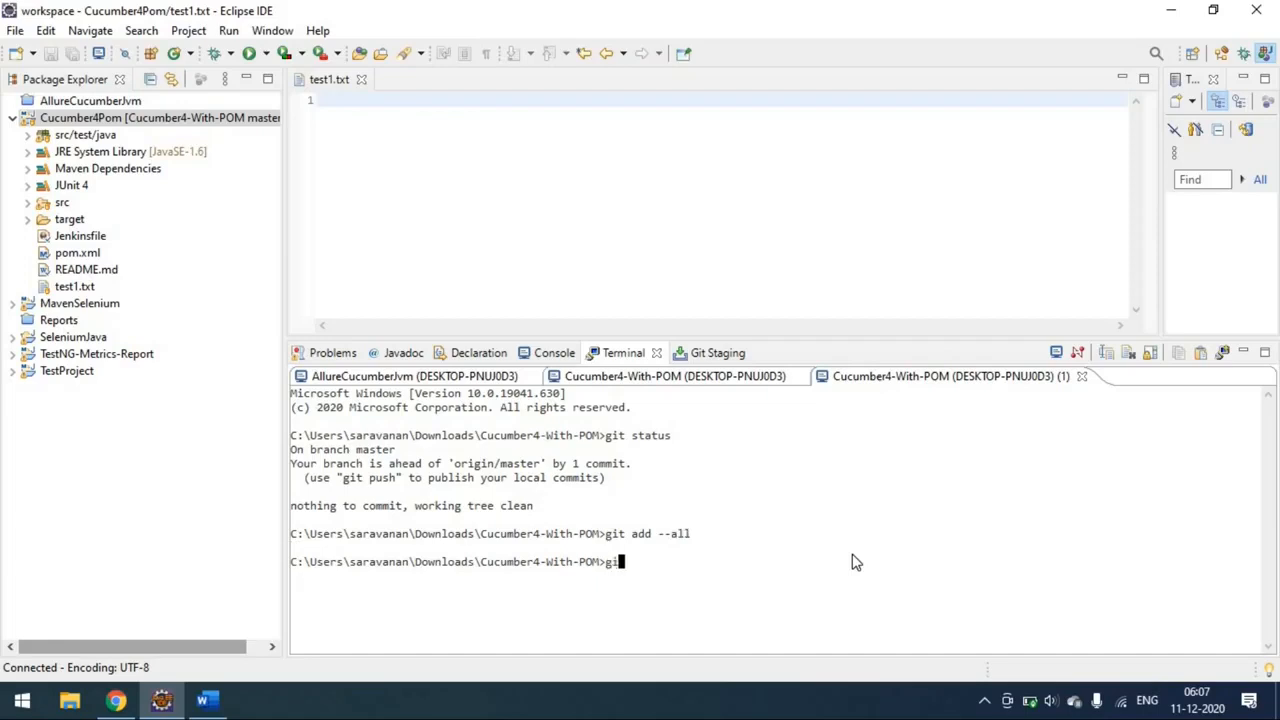
text(t status)
key(Return)
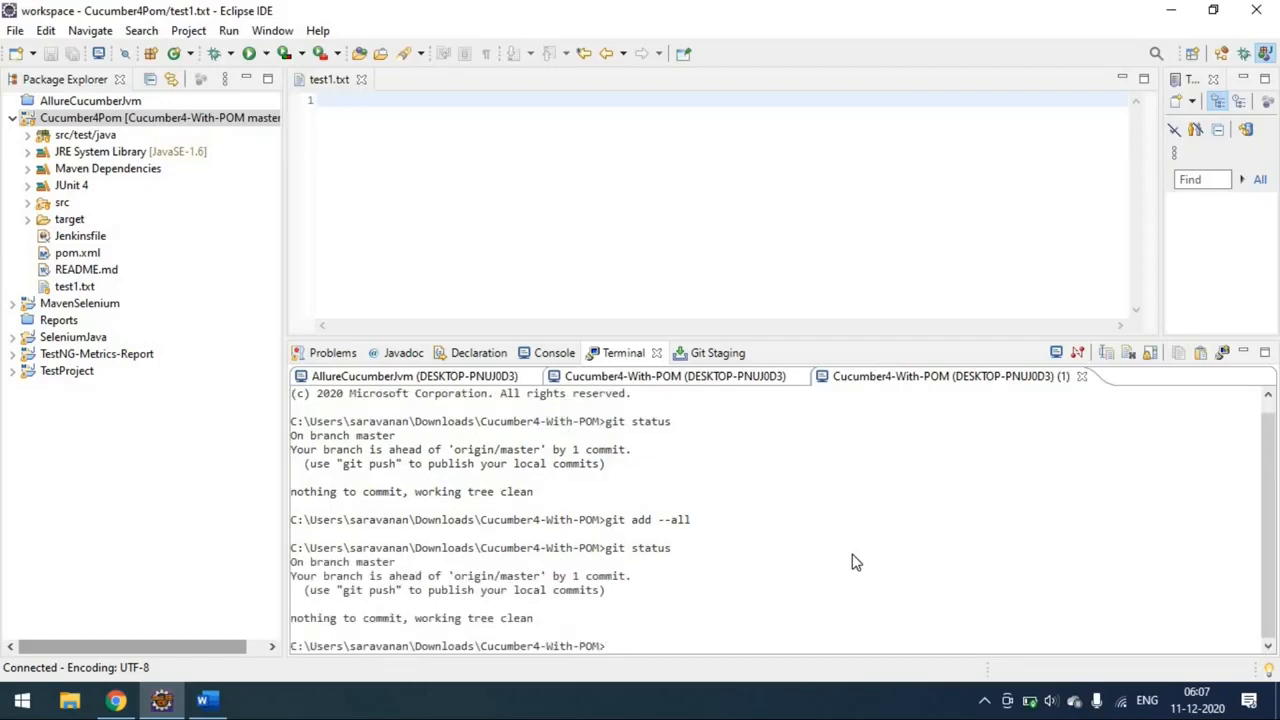
Step: Push the local commit with git push, and reload the Cucumber4-With-POM page on GitHub in Chrome to check it
text(git push)
key(Return)
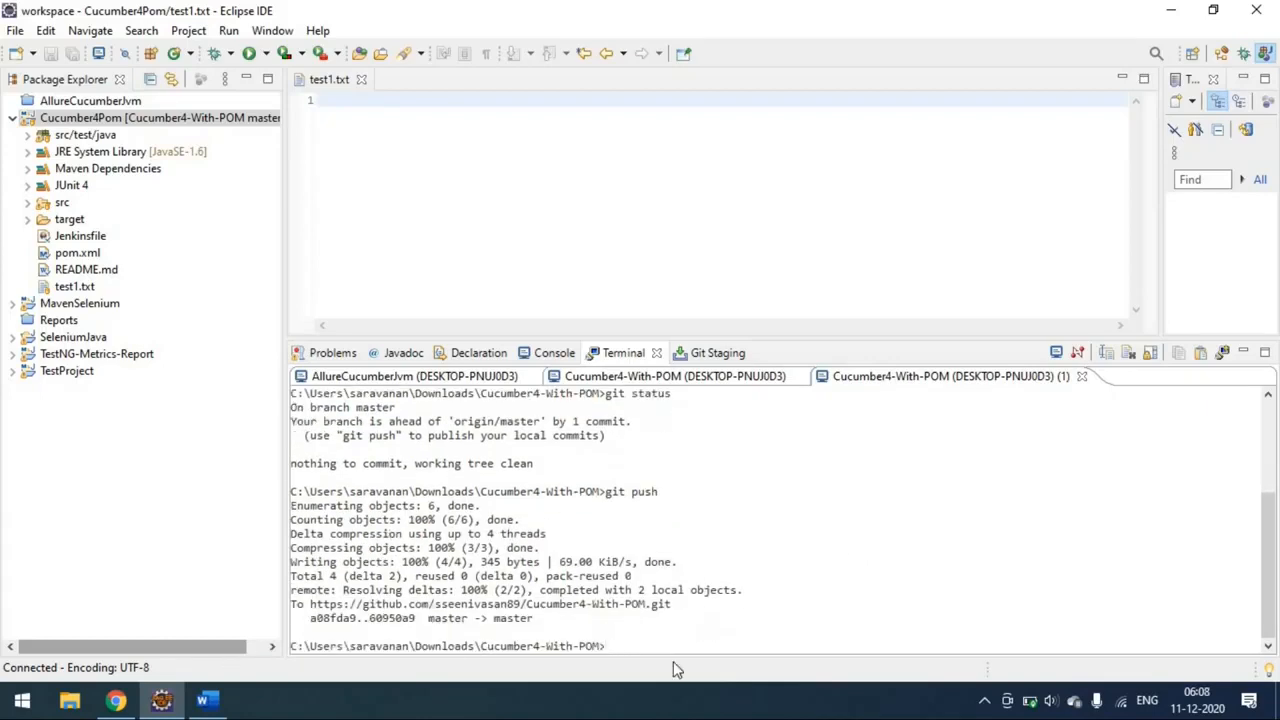
click(116, 701)
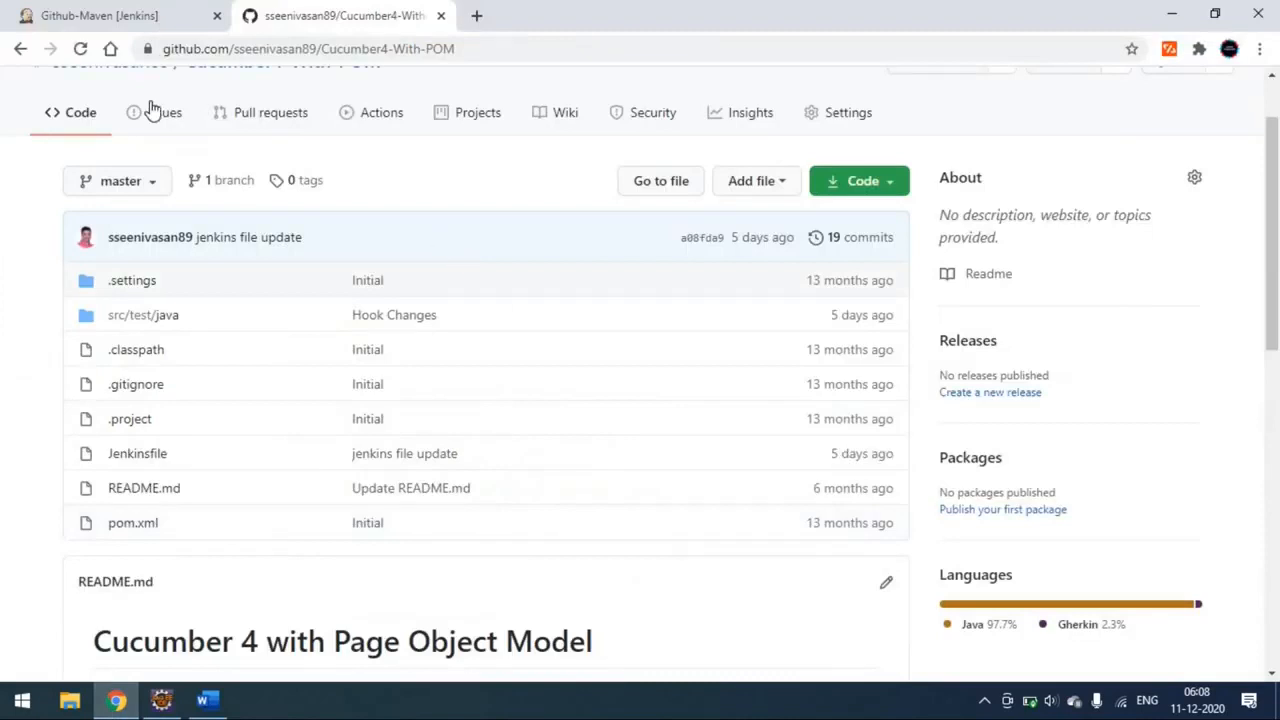
click(82, 50)
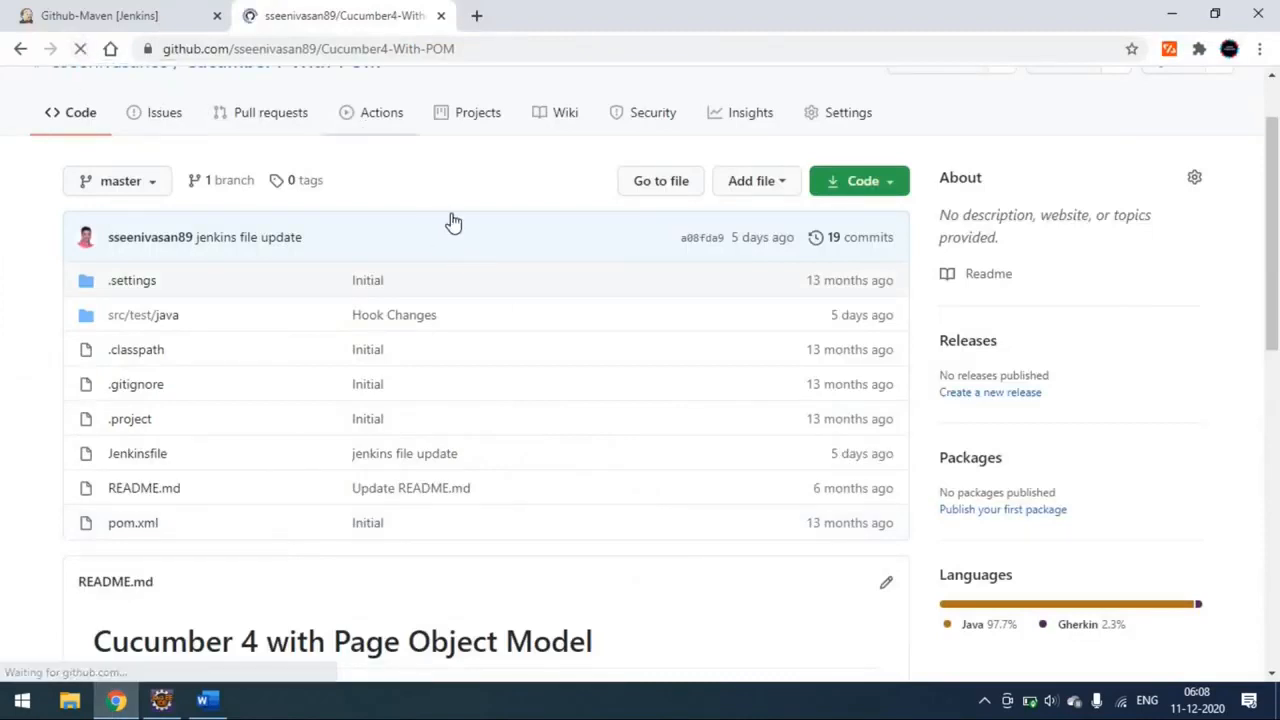
scroll(452, 220, down, 1)
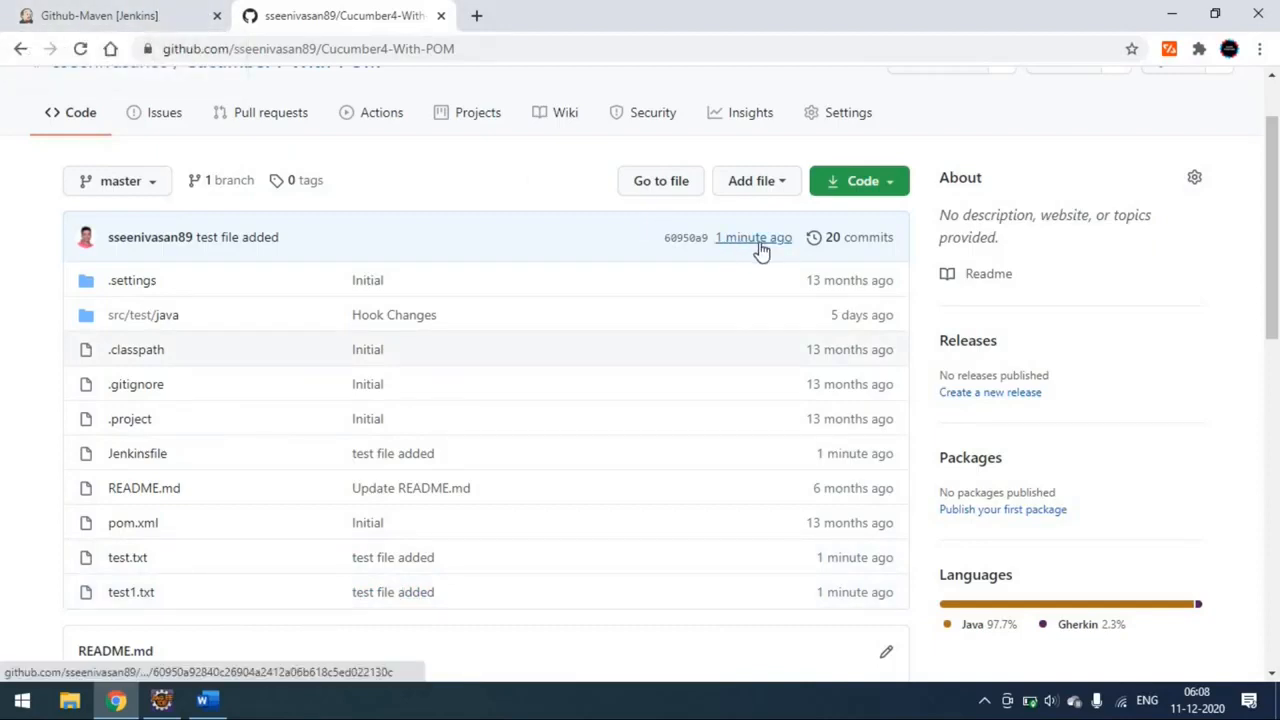
Step: Return to the Github-Maven job in Jenkins and open build #12's console output to check what started the build
click(91, 12)
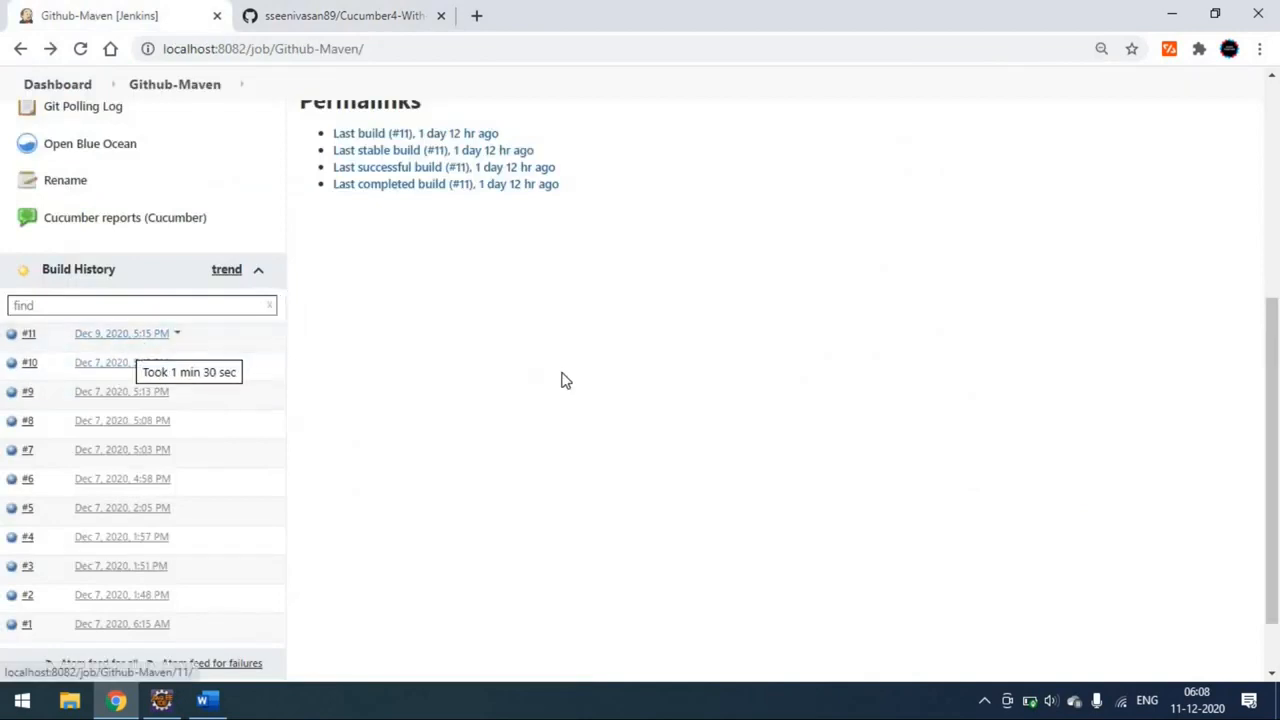
scroll(561, 380, up, 1)
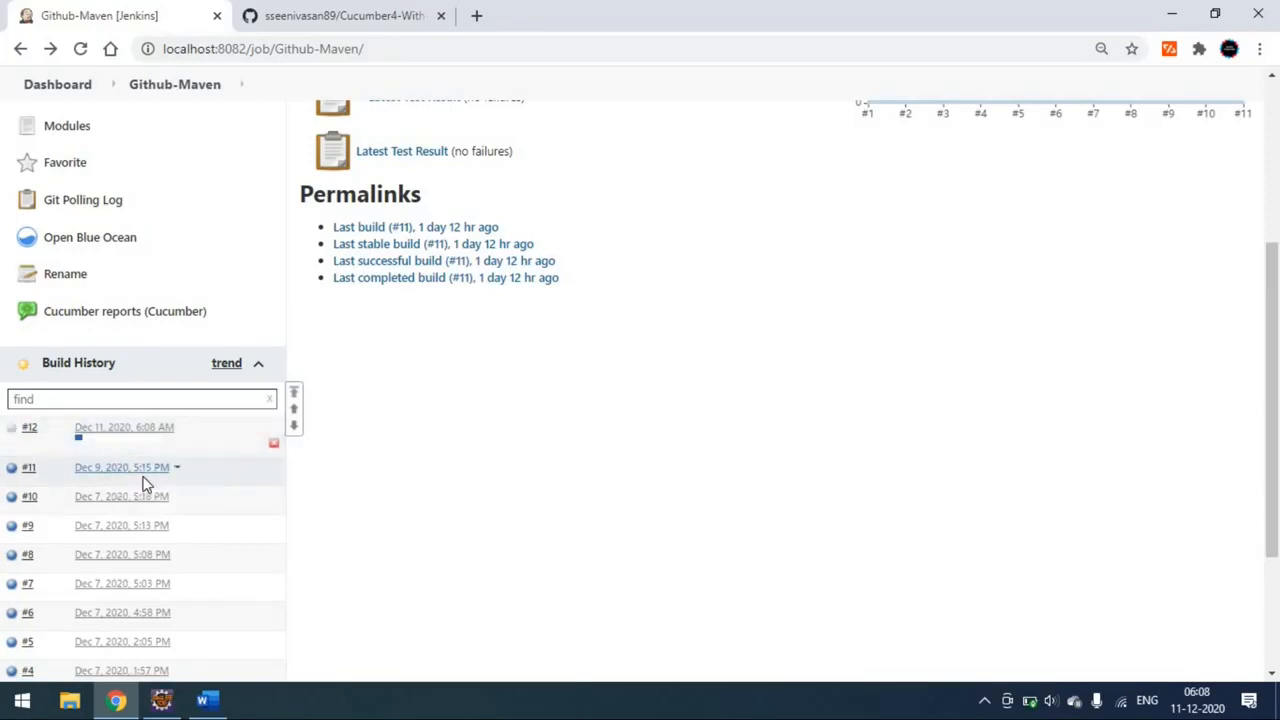
scroll(143, 484, up, 1)
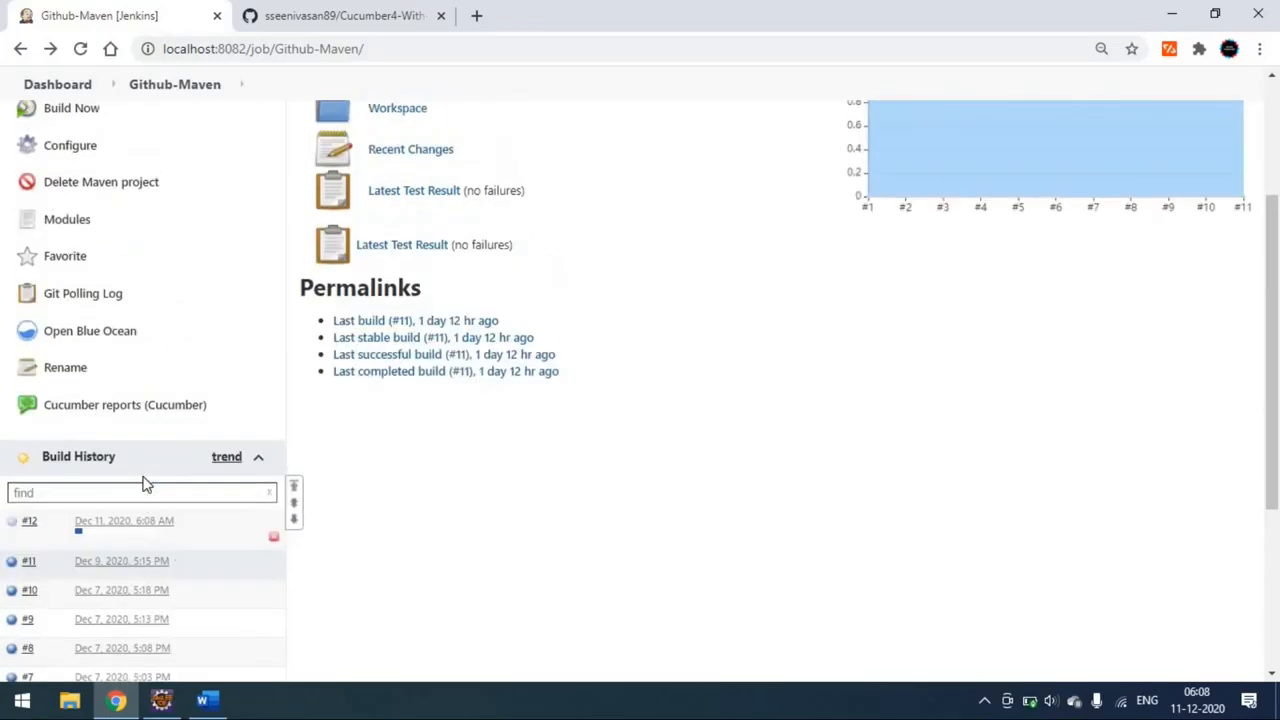
click(183, 528)
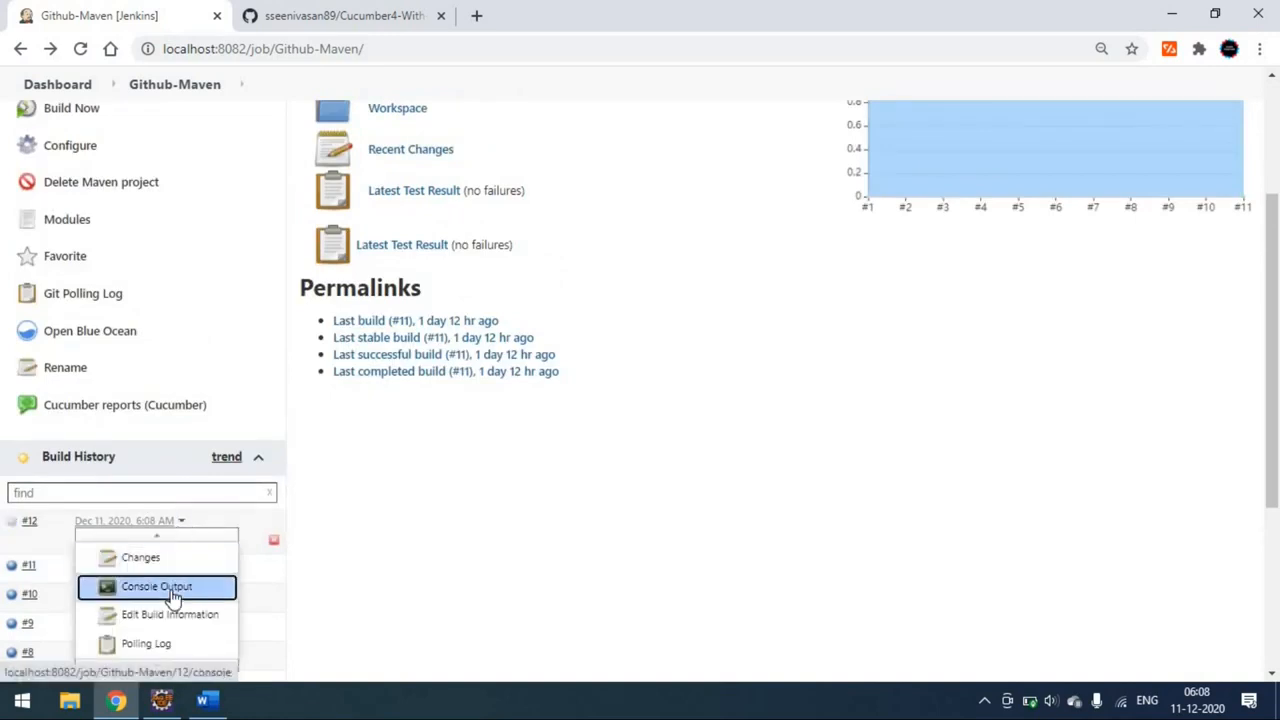
click(180, 586)
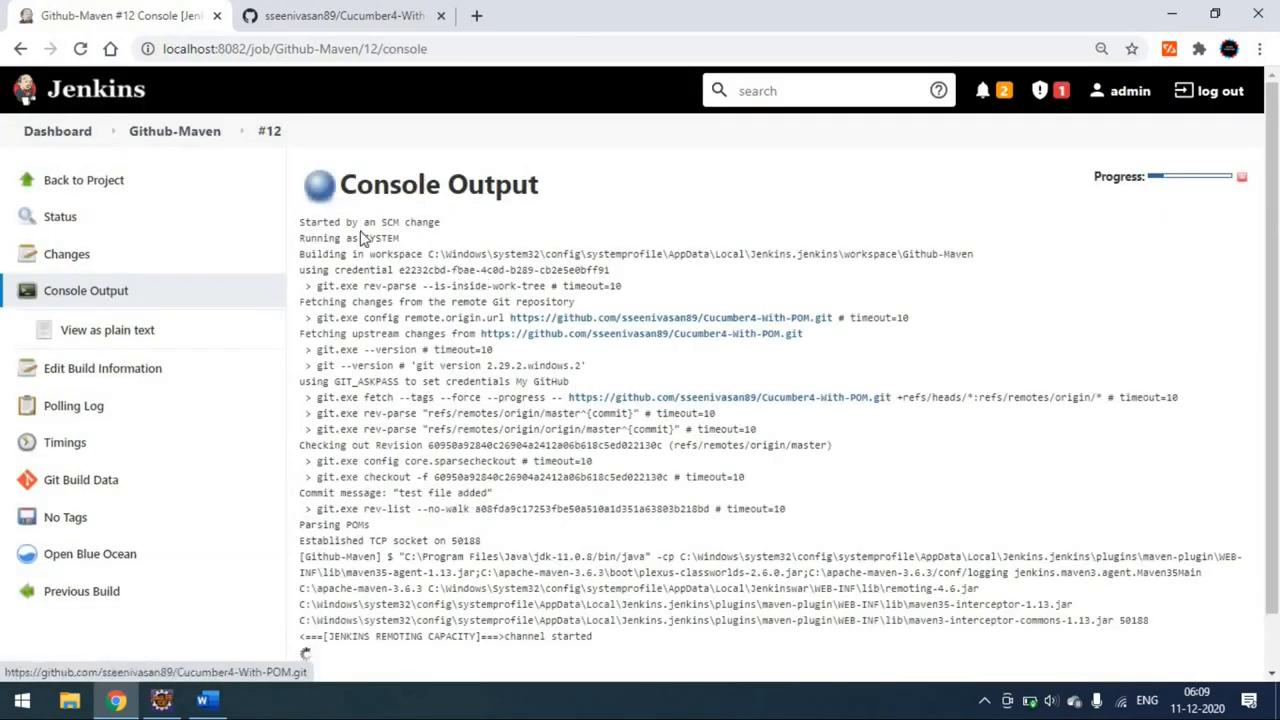
drag(303, 222, 493, 228)
click(493, 228)
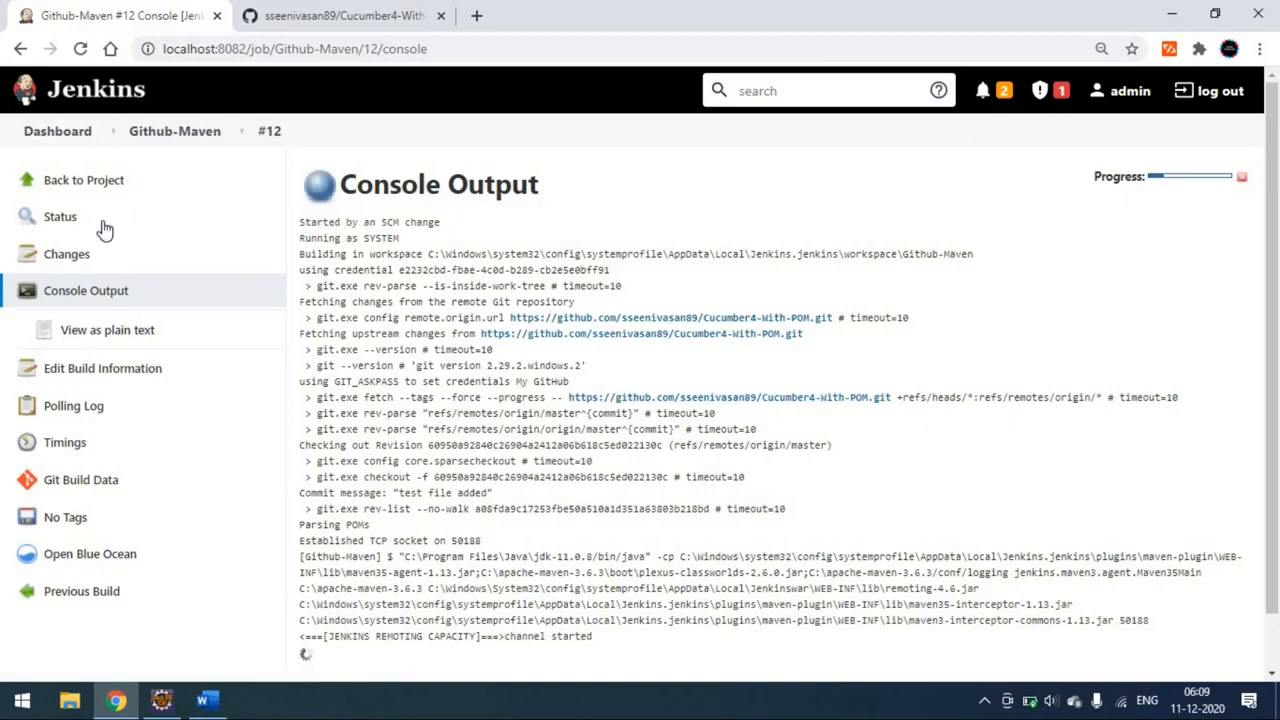
Step: Open the console output of Github-Maven build #7 to compare its start cause, and return to the project page
click(115, 190)
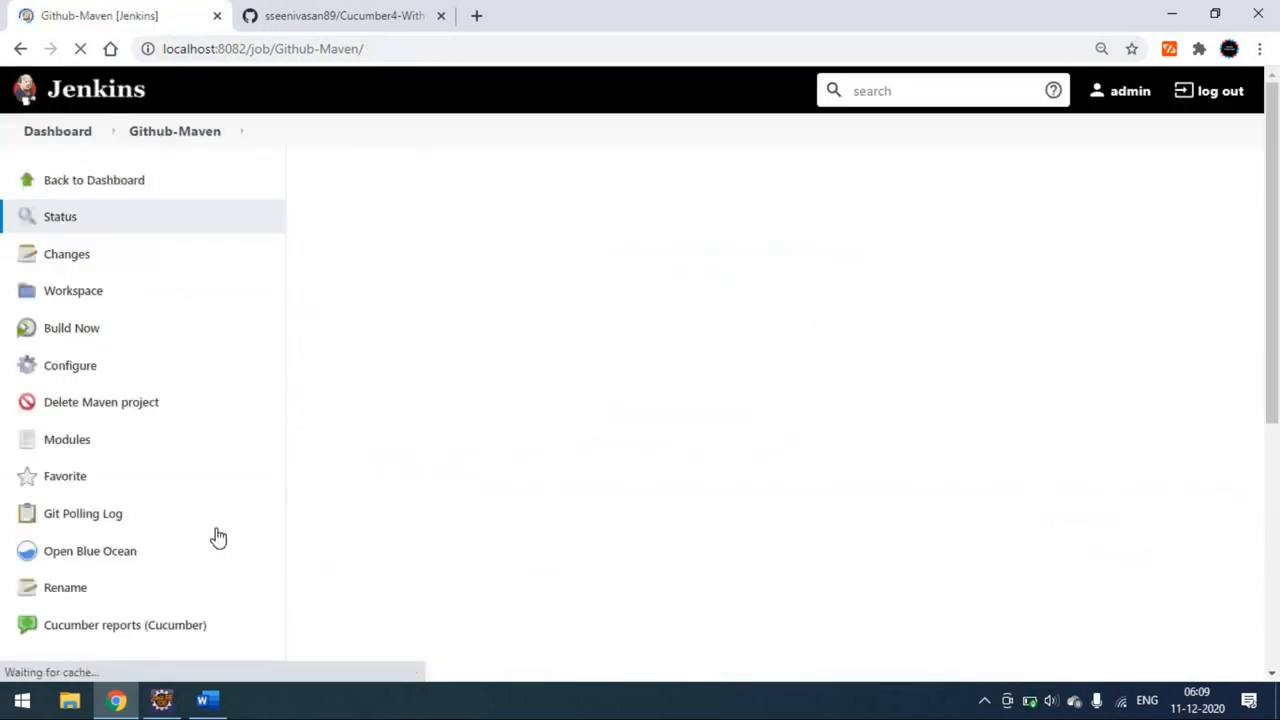
scroll(214, 537, down, 4)
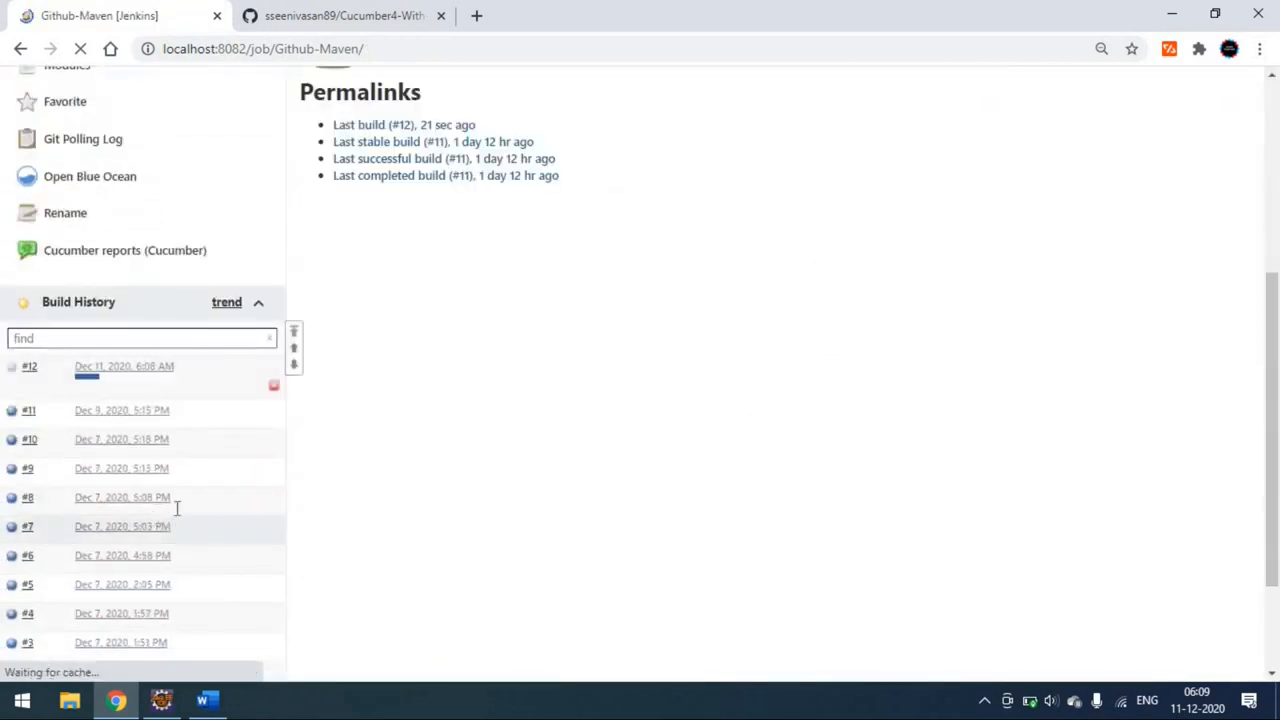
scroll(177, 509, down, 1)
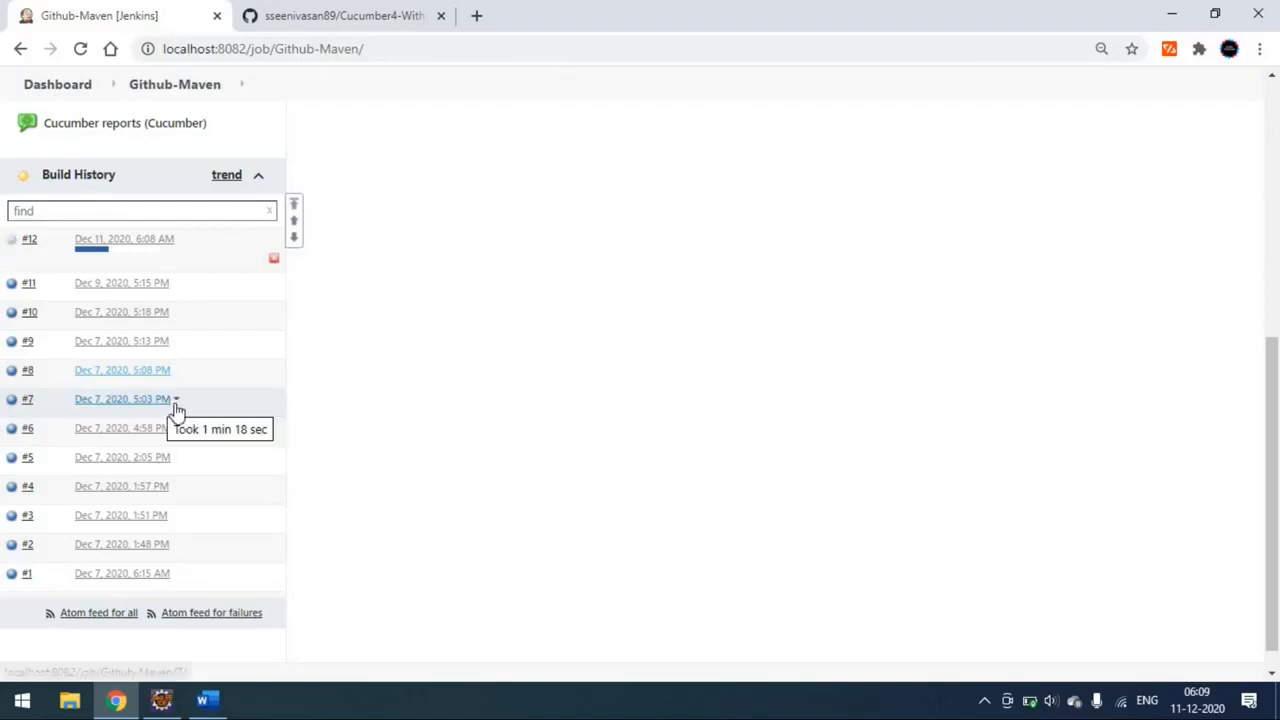
click(176, 400)
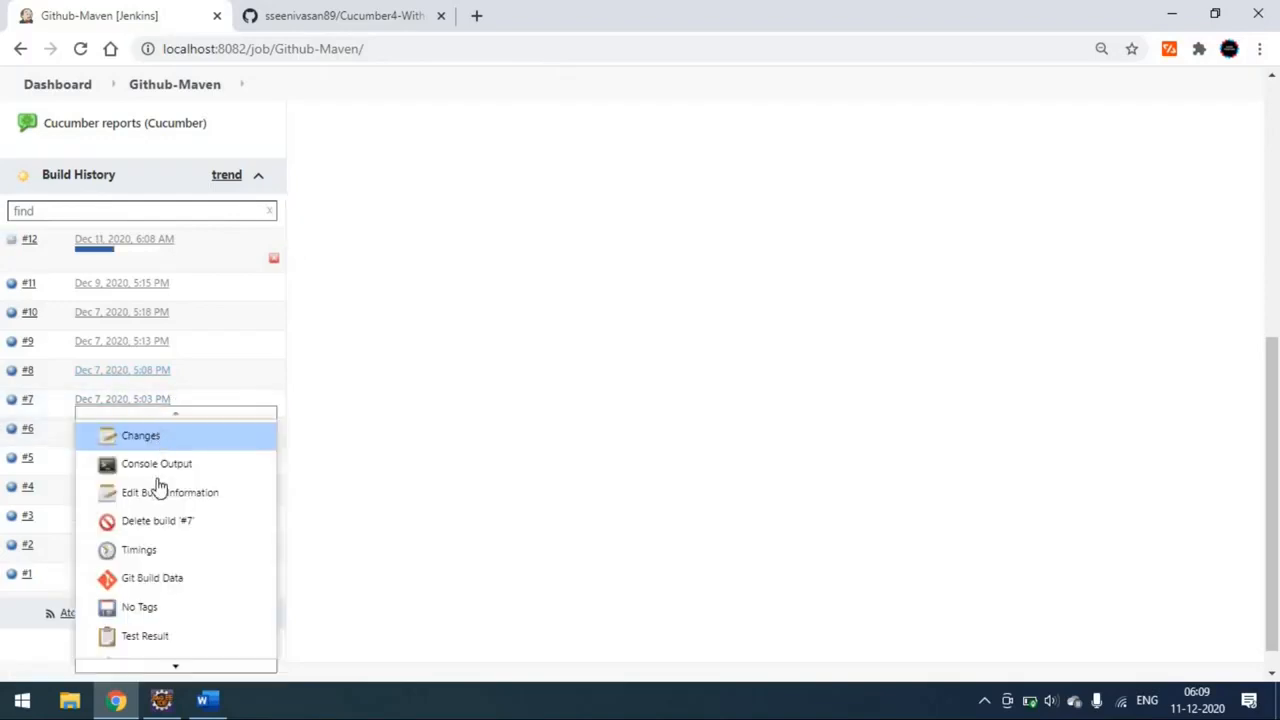
click(172, 468)
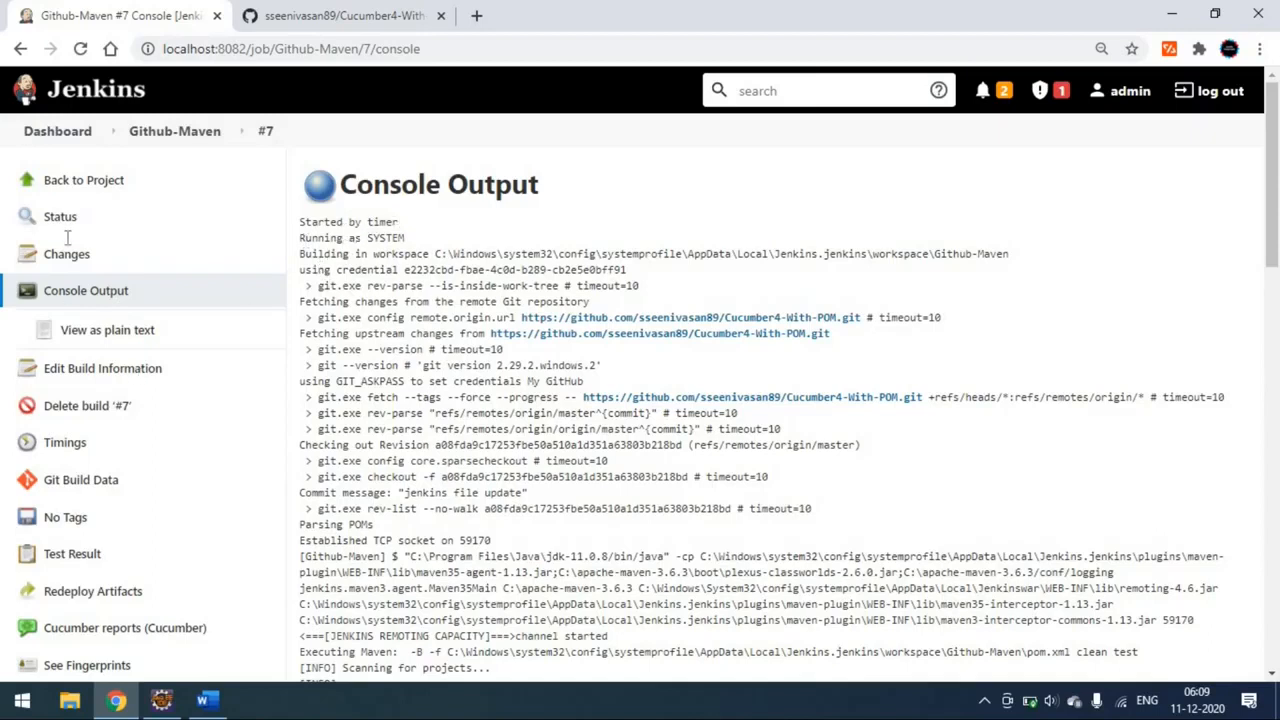
click(115, 180)
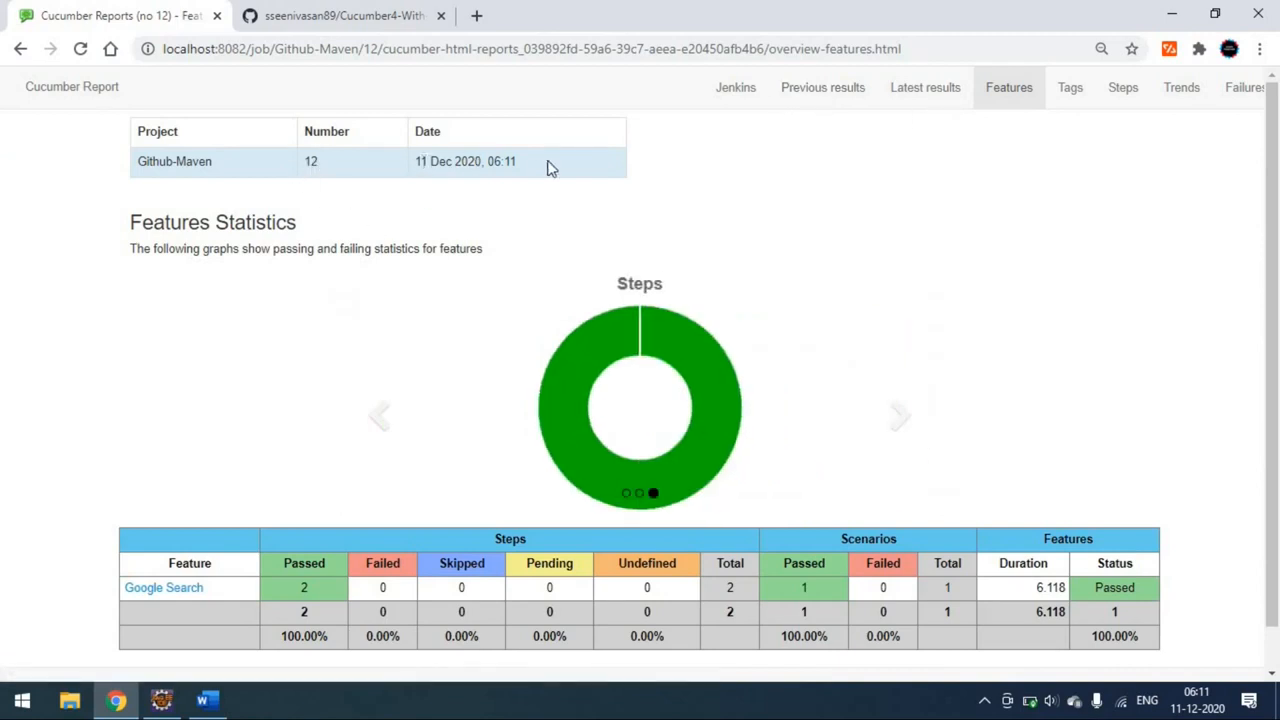
Step: Go from the Cucumber report to the build #12 status page, and check the Github-Maven project's build history
click(748, 92)
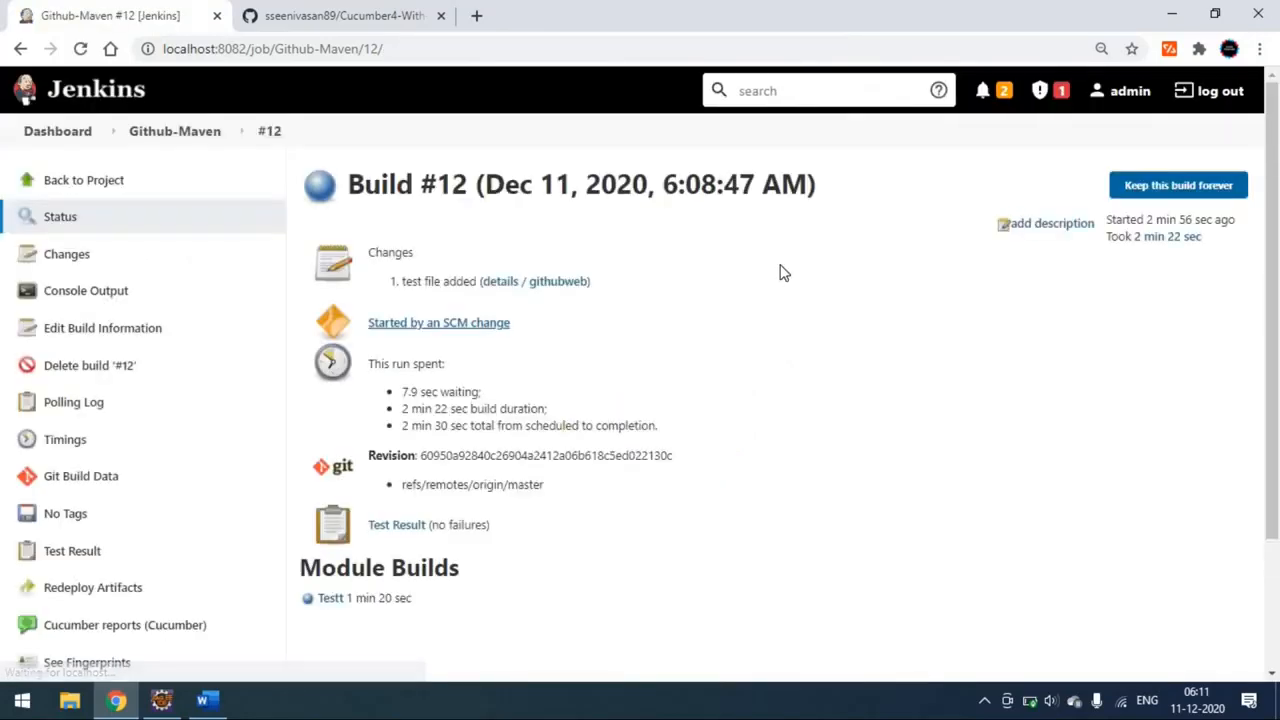
click(100, 186)
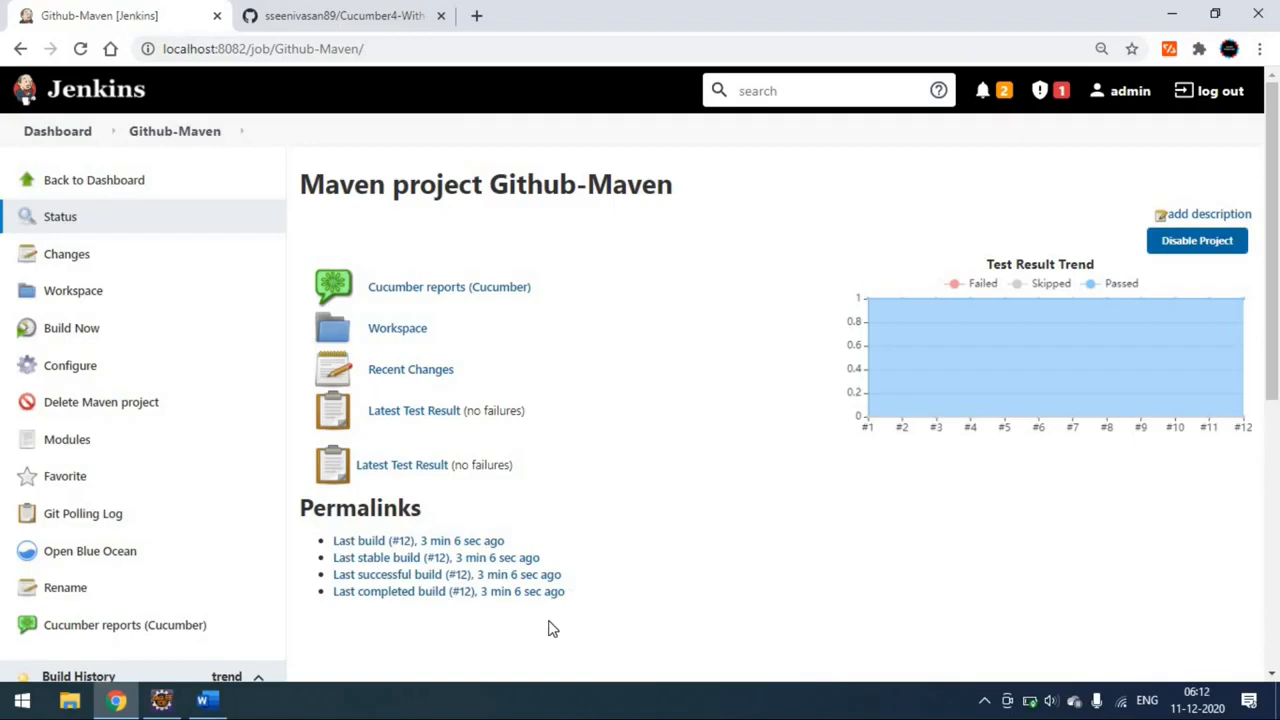
scroll(552, 628, down, 2)
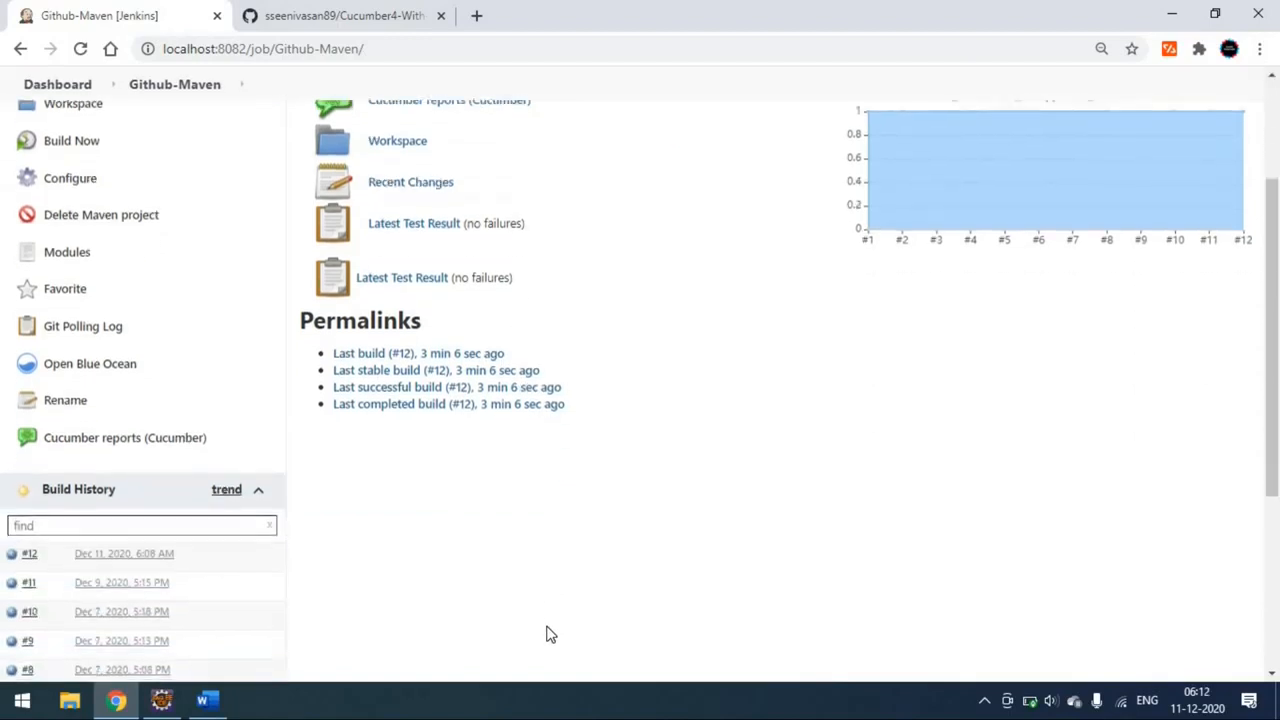
scroll(548, 634, down, 1)
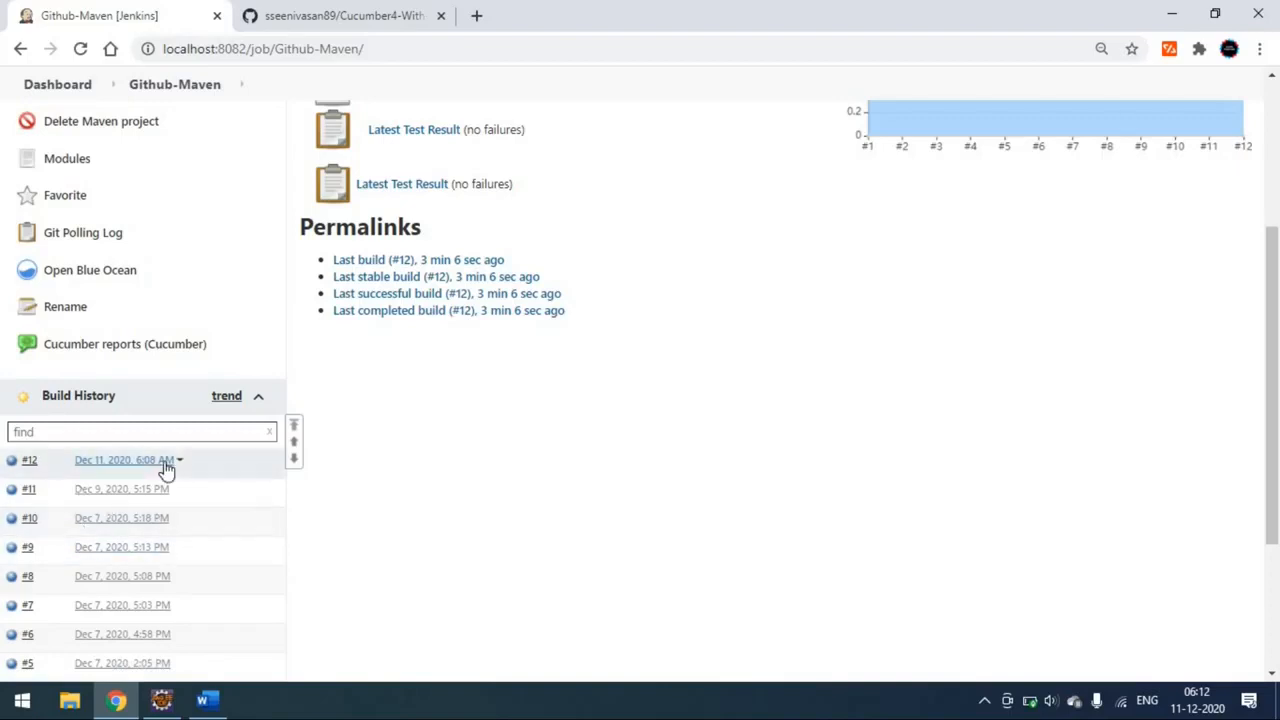
mouse_move(167, 468)
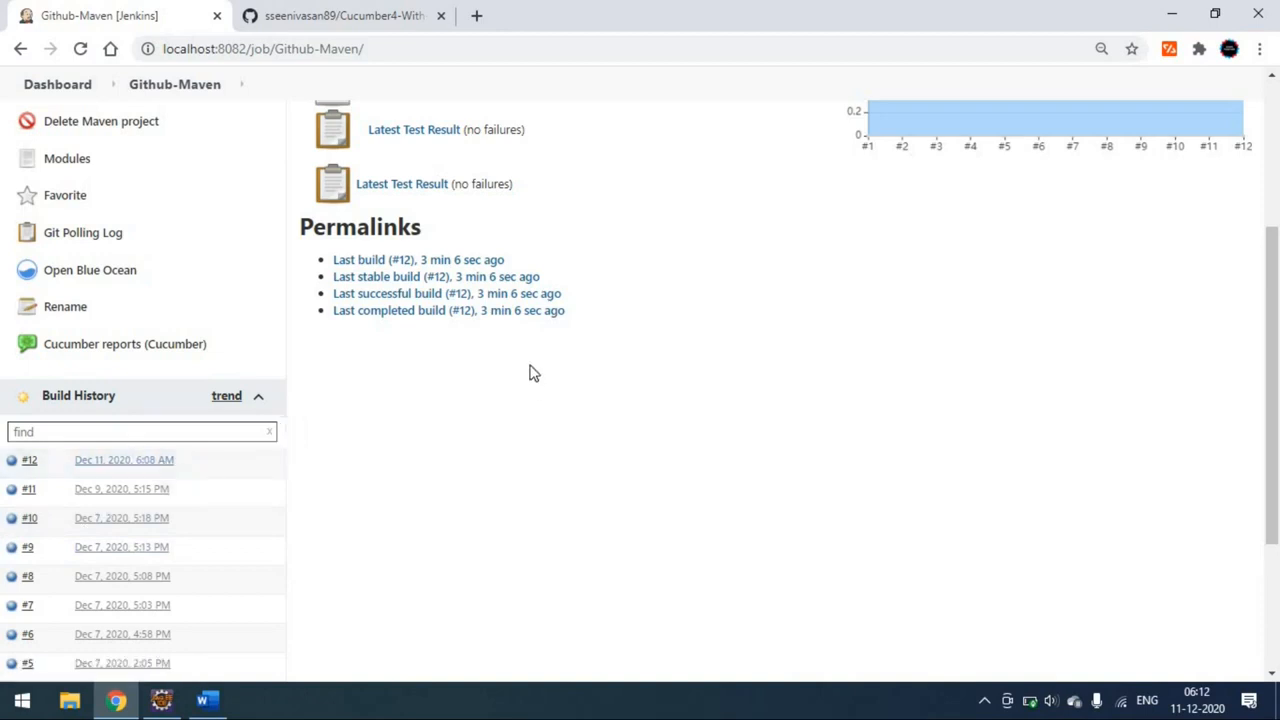
scroll(530, 372, up, 3)
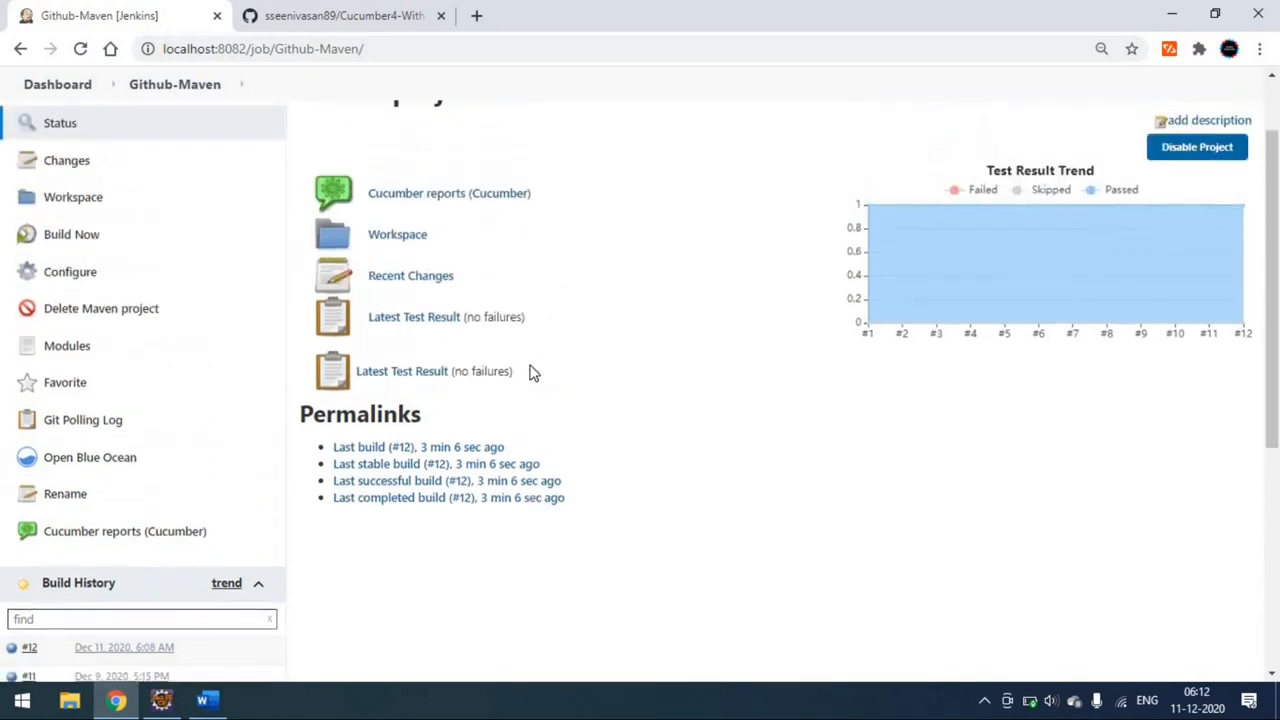
Step: Review the Poll SCM and Build Periodically notes in the Word report, and return to the Github-Maven project page in Chrome
click(203, 700)
scroll(434, 437, up, 4)
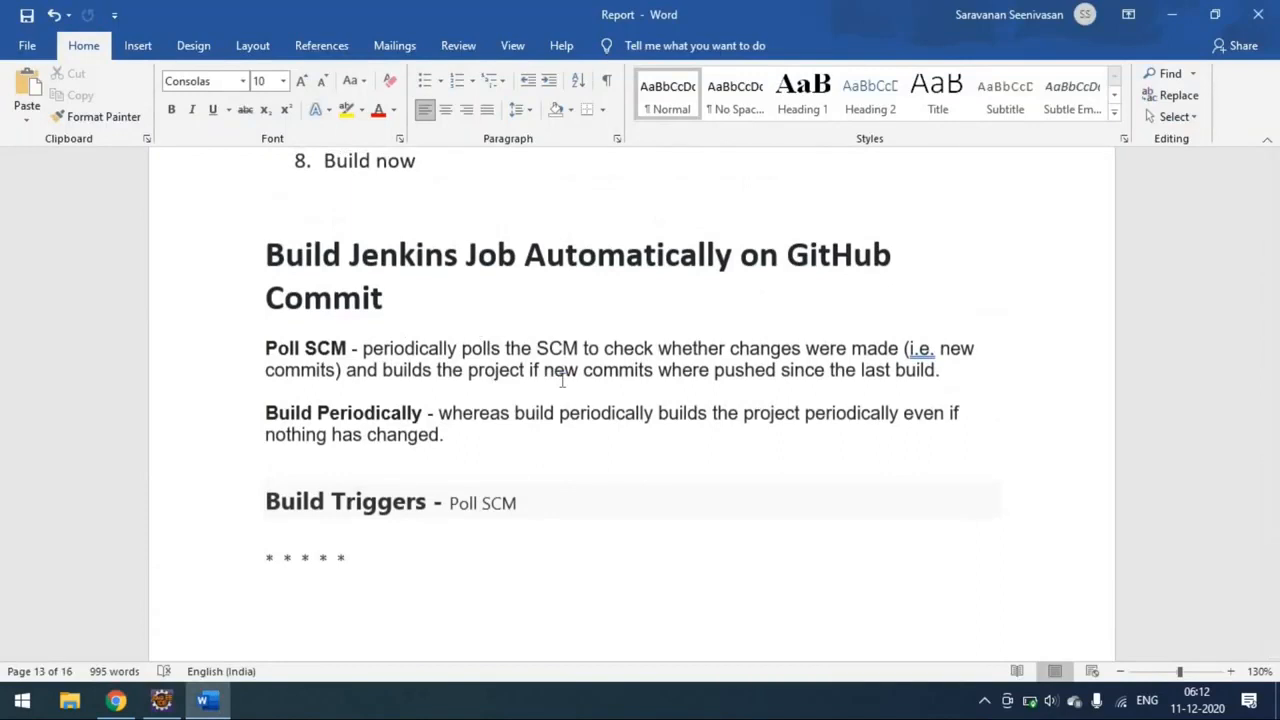
click(116, 701)
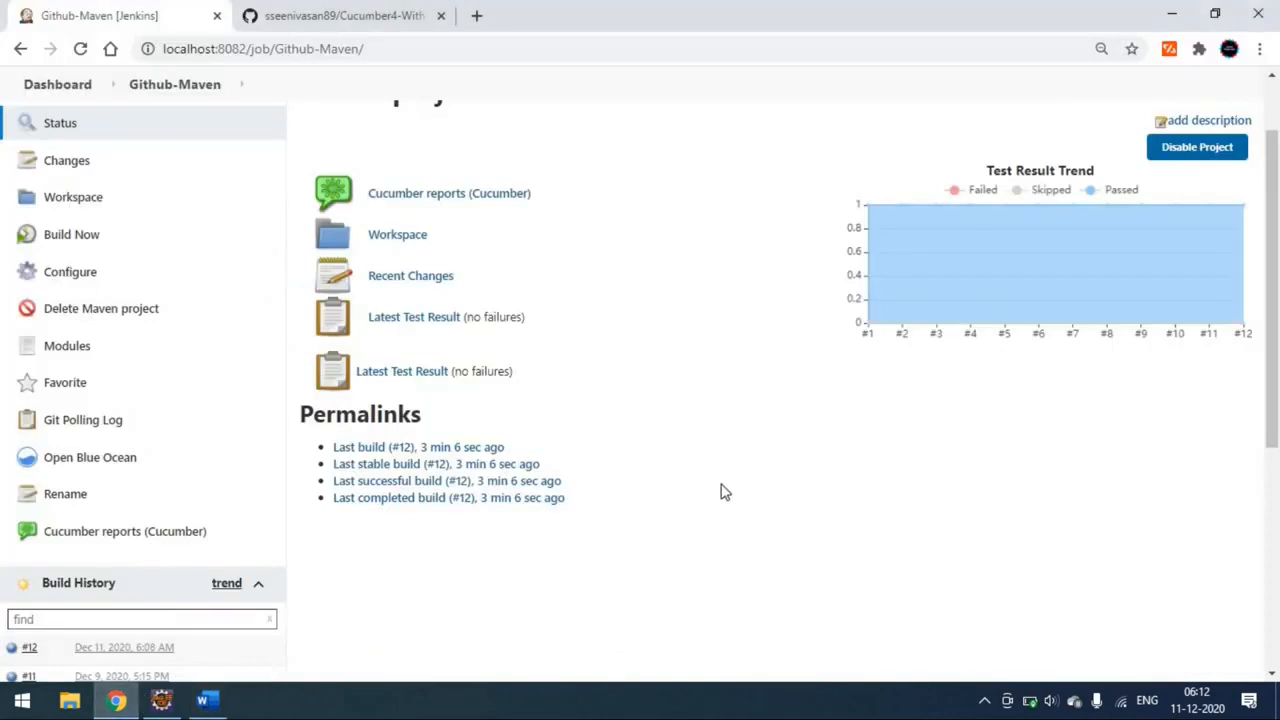
scroll(725, 492, up, 2)
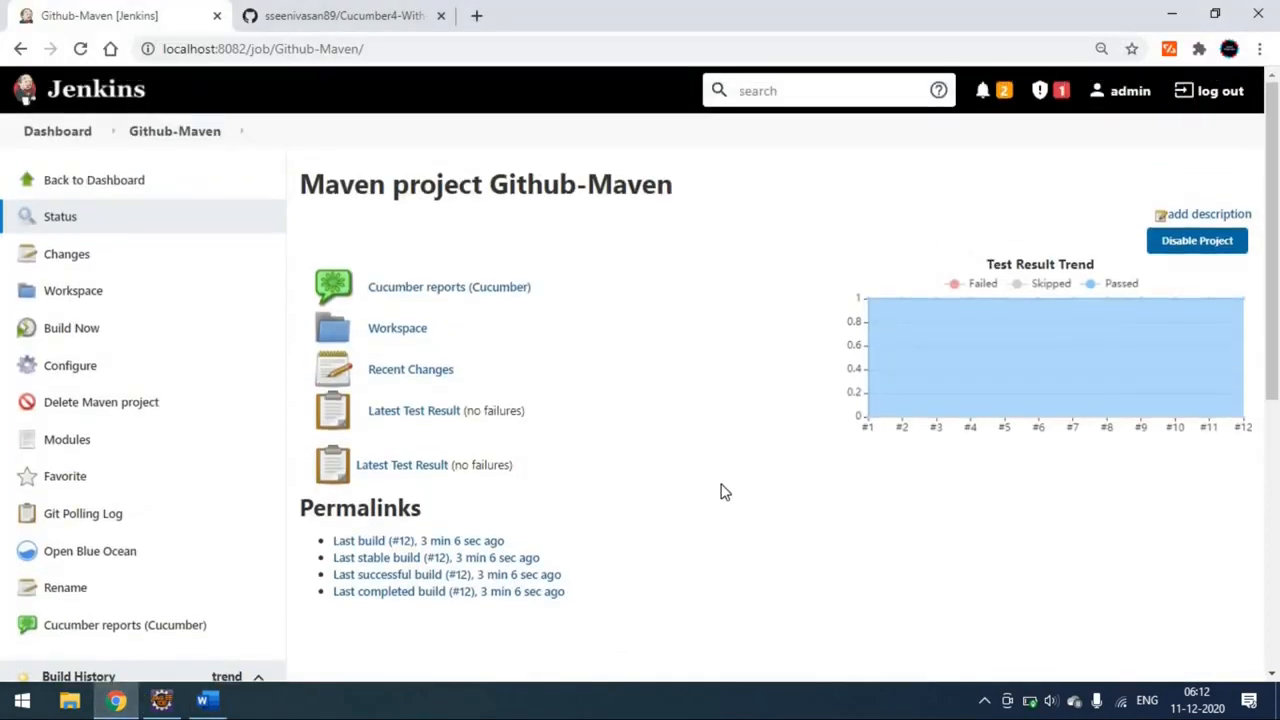